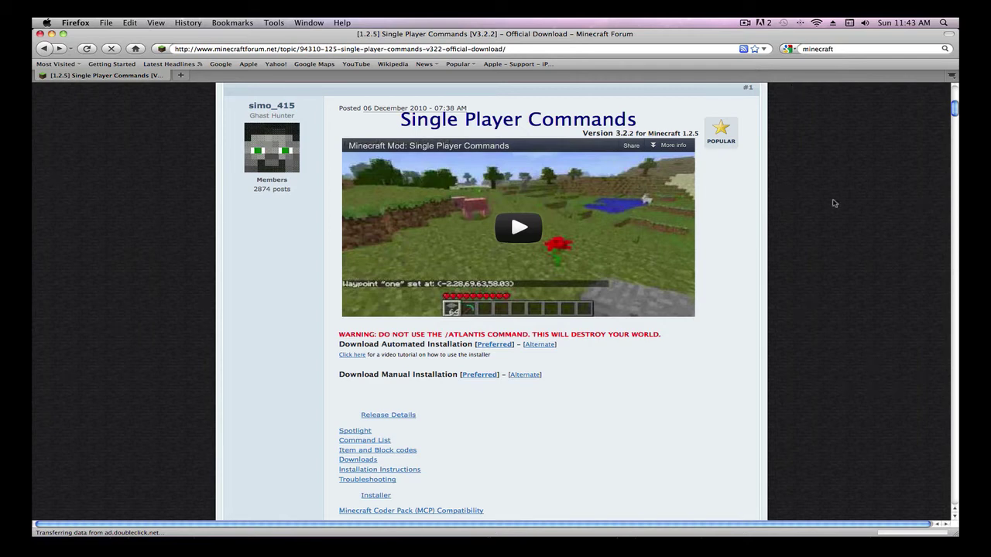
Step: Start the Preferred manual-installation download of Single Player Commands 3.2.2 from the forum post
{"action": "scroll", "coordinate": [834, 203], "scroll_direction": "up", "scroll_amount": 8}
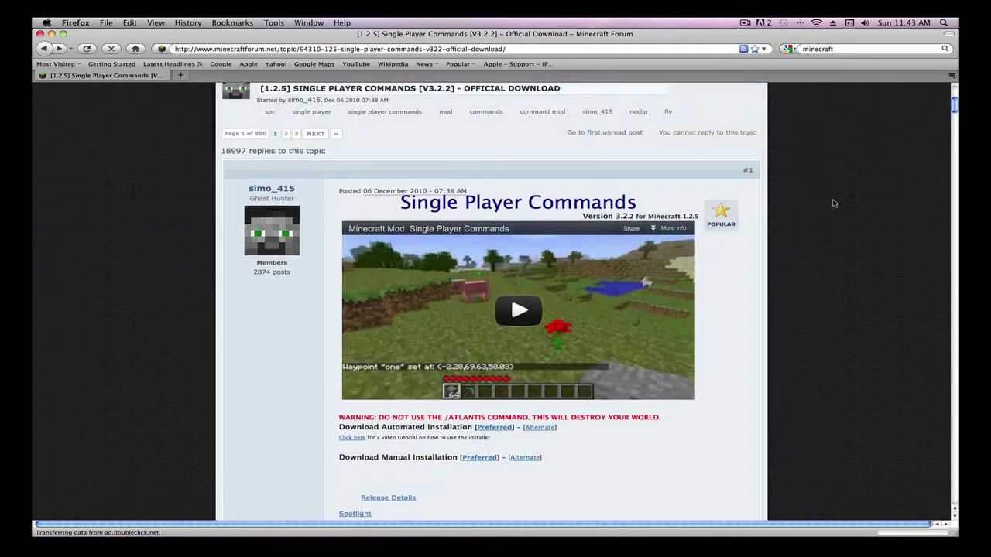
{"action": "scroll", "coordinate": [834, 203], "scroll_direction": "down", "scroll_amount": 5}
{"action": "scroll", "coordinate": [834, 203], "scroll_direction": "down", "scroll_amount": 1}
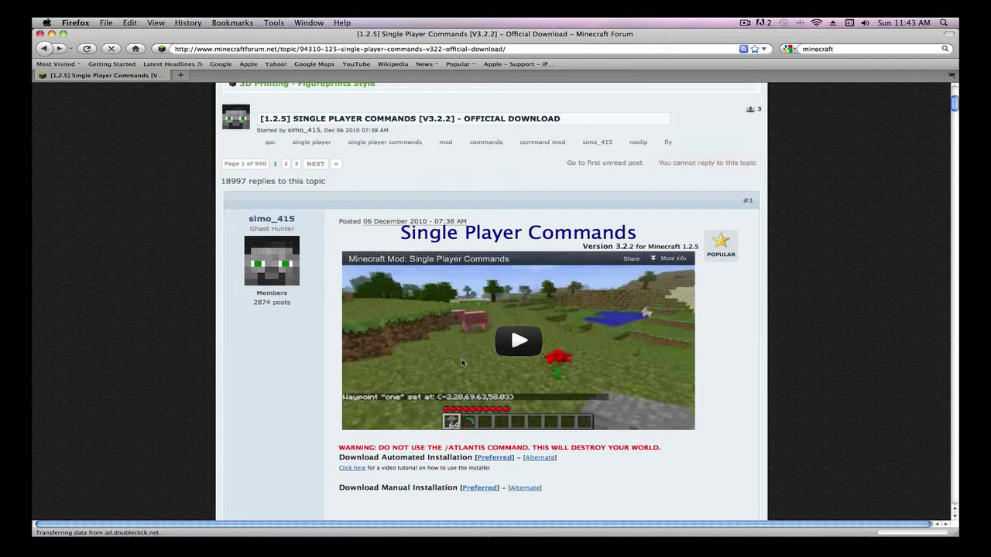
{"action": "scroll", "coordinate": [517, 478], "scroll_direction": "down", "scroll_amount": 6}
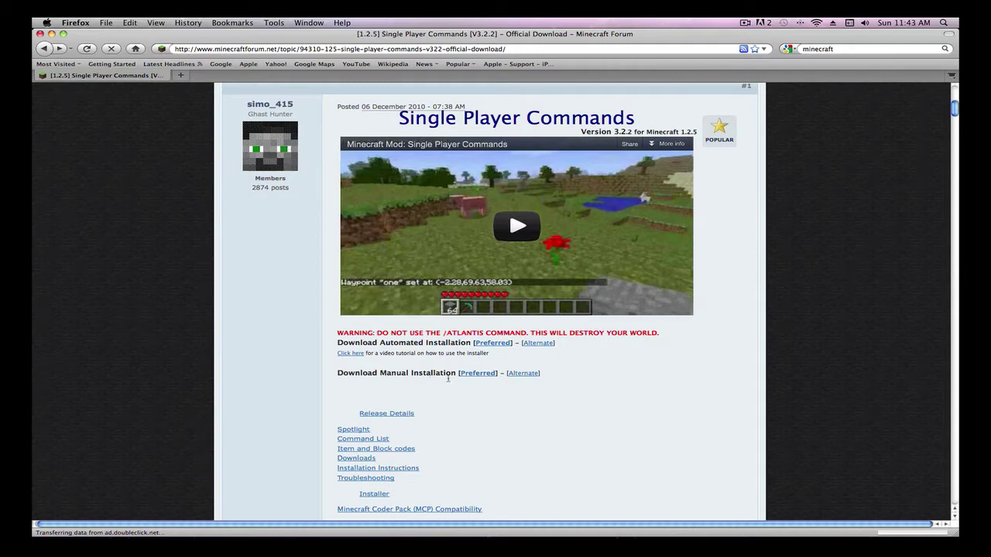
{"action": "left_click", "coordinate": [480, 375]}
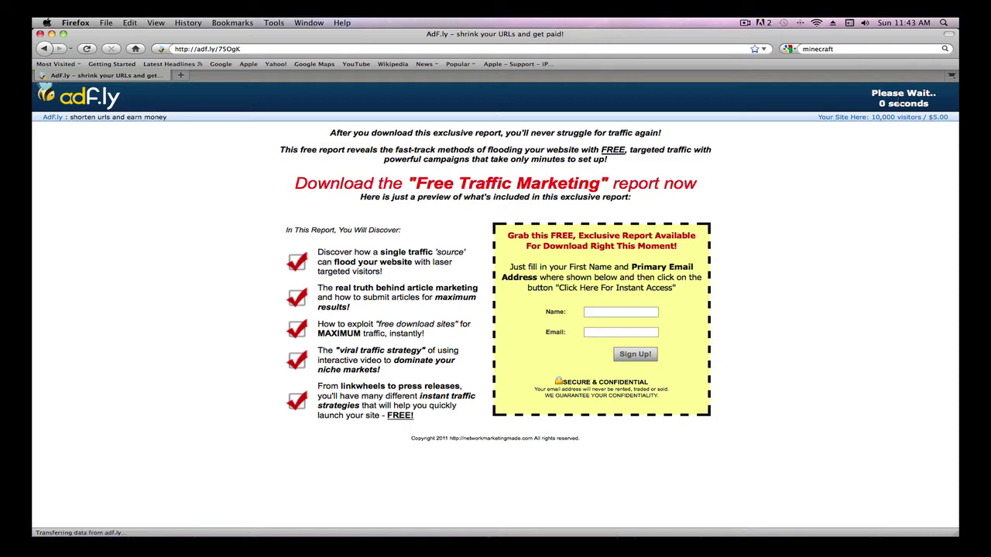
Step: Skip the adf.ly ad, save SinglePlayerCommands-MC1.2.5_V3.2.2.zip, and minimize Firefox
{"action": "left_click", "coordinate": [901, 101]}
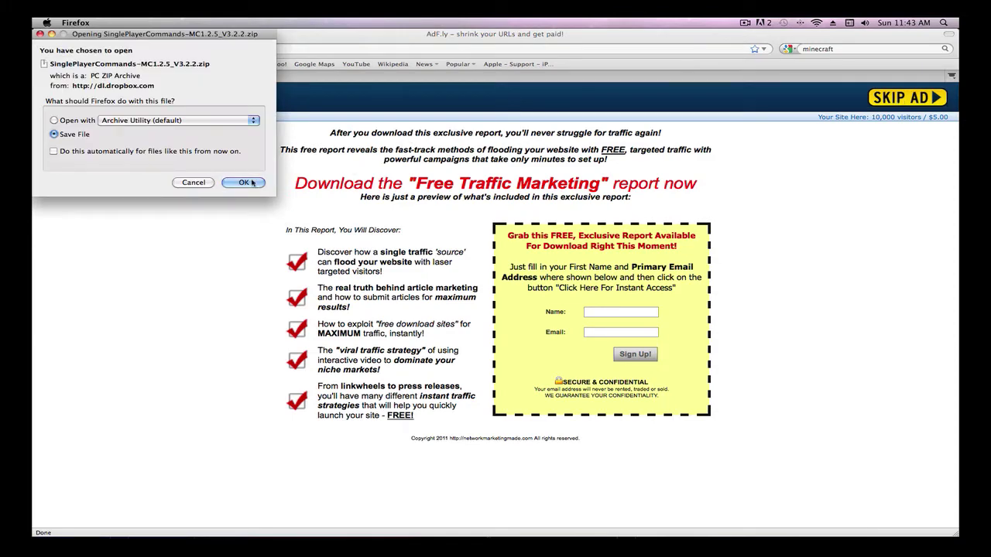
{"action": "left_click", "coordinate": [243, 183]}
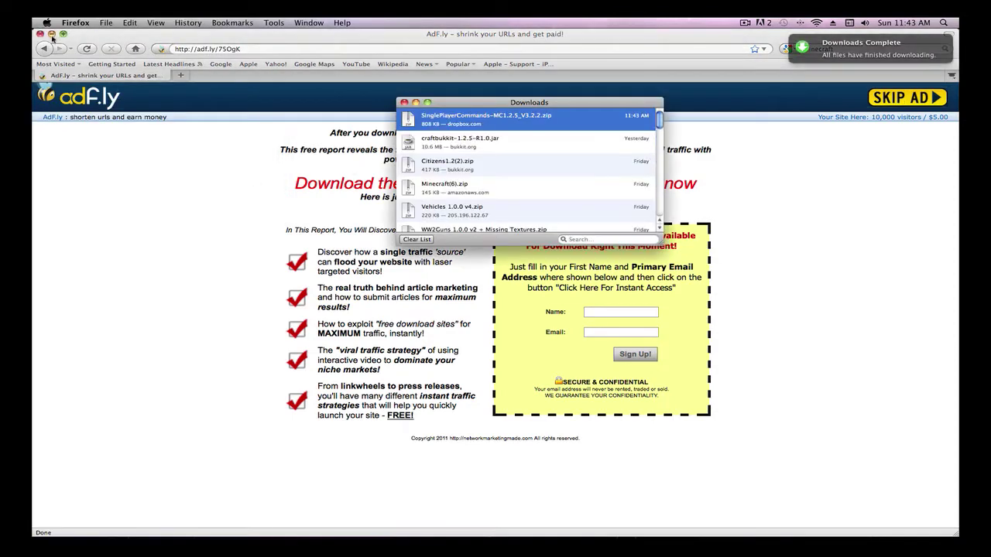
{"action": "left_click", "coordinate": [51, 35]}
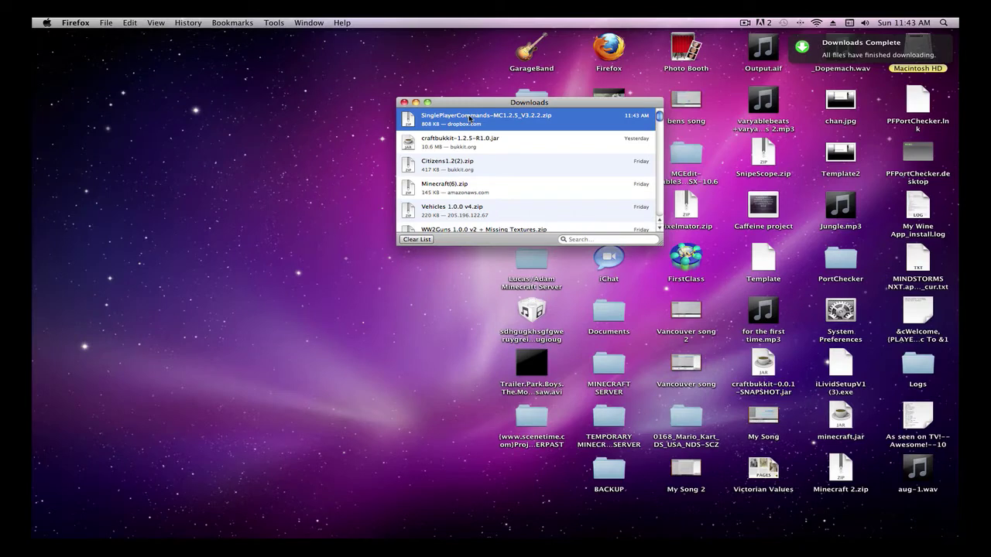
Step: Unzip the downloaded archive and open the SinglePlayerCommands-MC1.2.5_V3.2.2 folder
{"action": "double_click", "coordinate": [469, 119]}
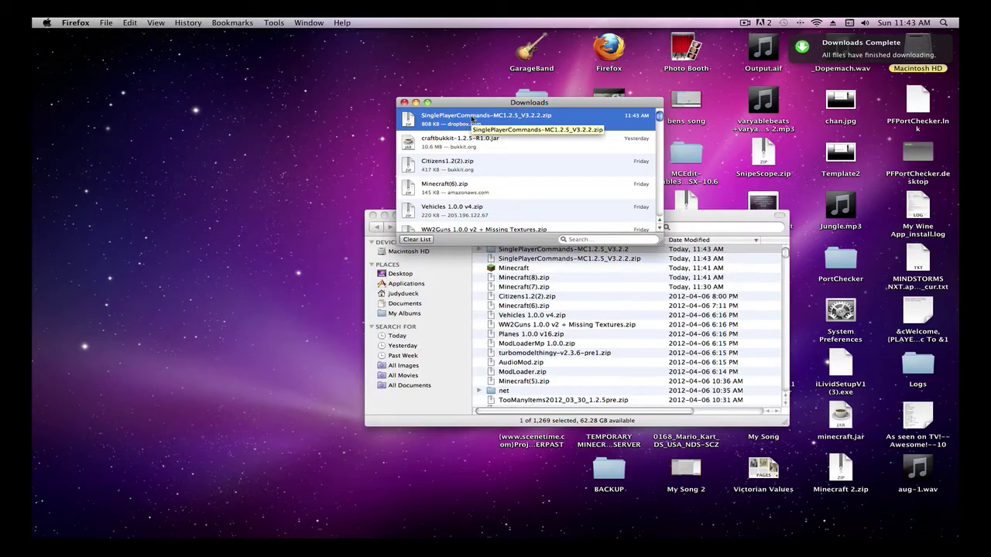
{"action": "left_click", "coordinate": [692, 220]}
{"action": "double_click", "coordinate": [586, 249]}
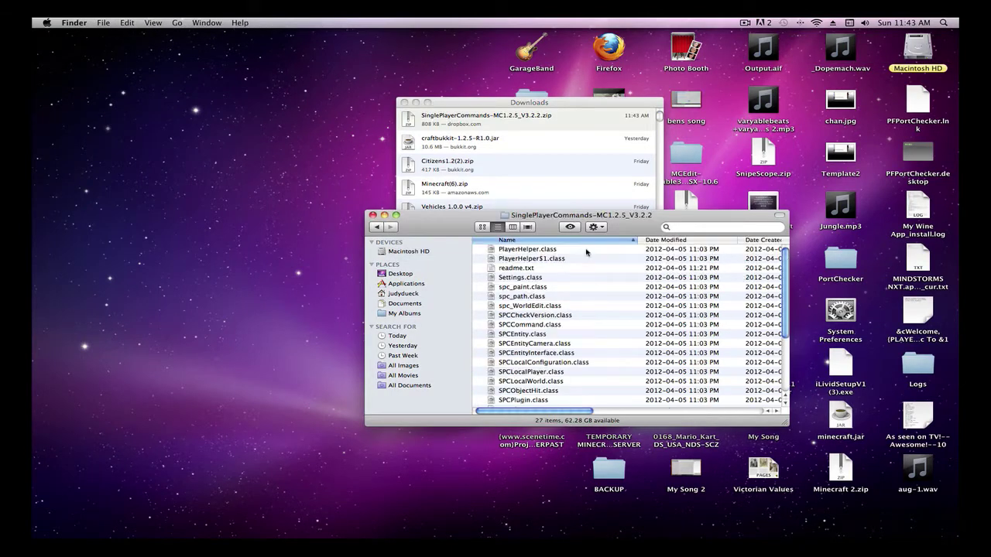
{"action": "scroll", "coordinate": [586, 252], "scroll_direction": "down", "scroll_amount": 3}
{"action": "scroll", "coordinate": [586, 256], "scroll_direction": "up", "scroll_amount": 3}
Step: In a new Finder window, open Library > Application Support > minecraft > bin
{"action": "mouse_move", "coordinate": [34, 542]}
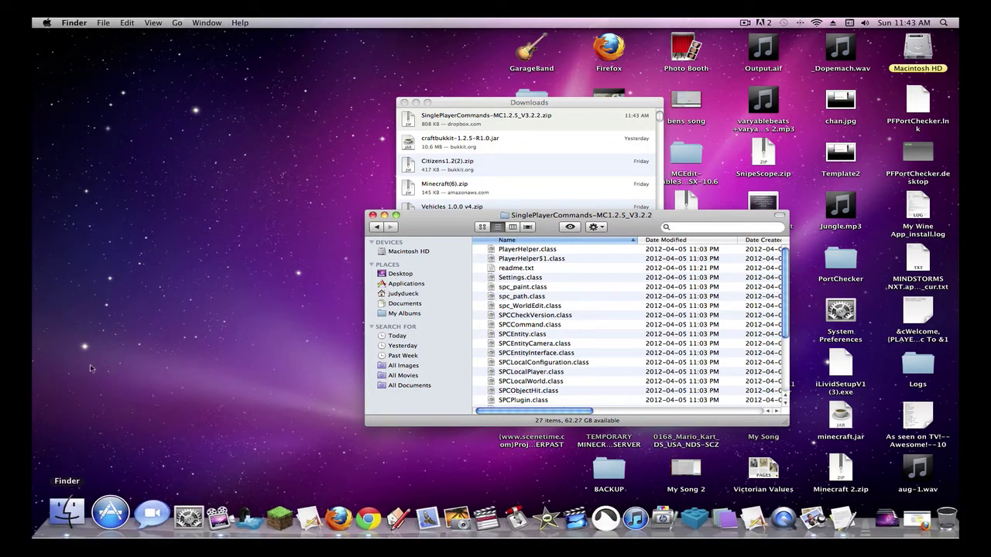
{"action": "left_click", "coordinate": [103, 22]}
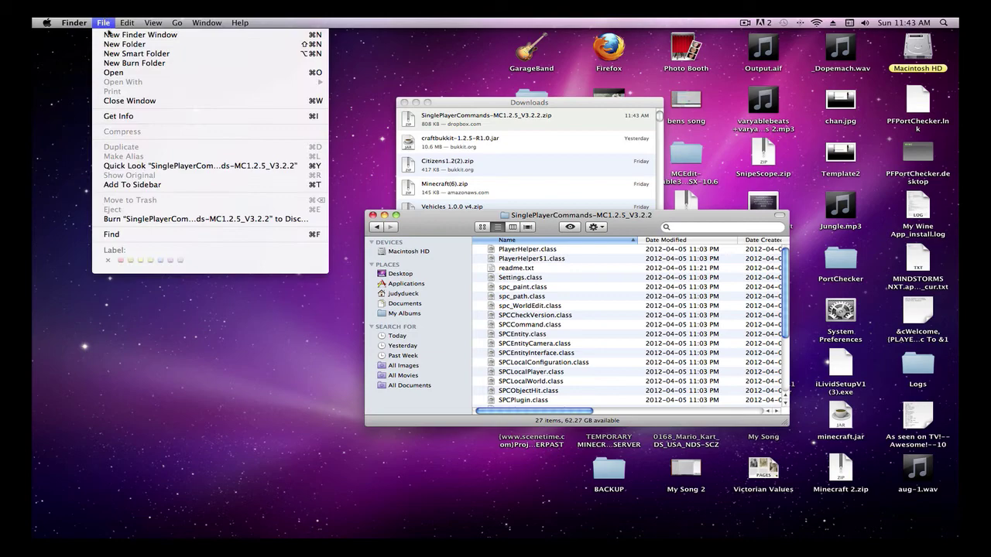
{"action": "left_click", "coordinate": [110, 36]}
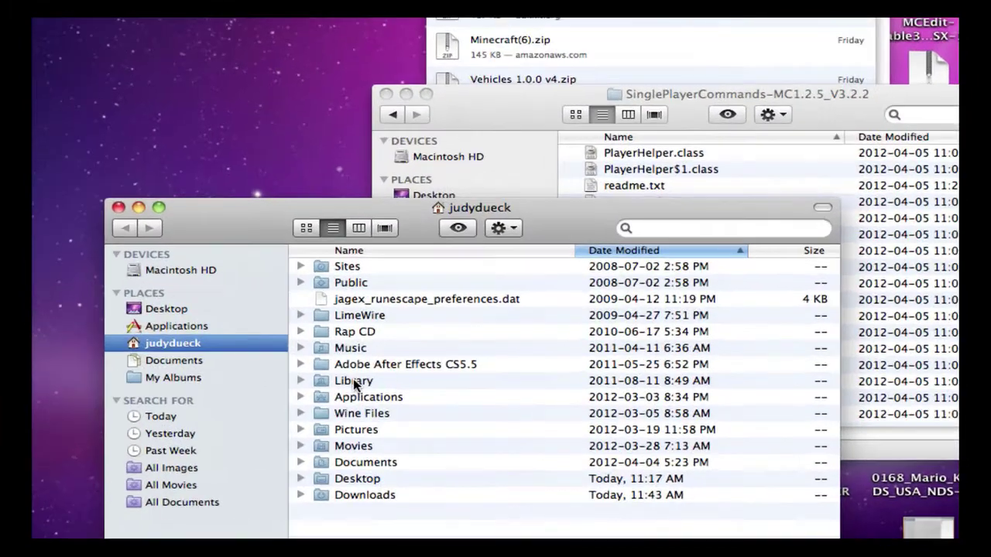
{"action": "double_click", "coordinate": [354, 381]}
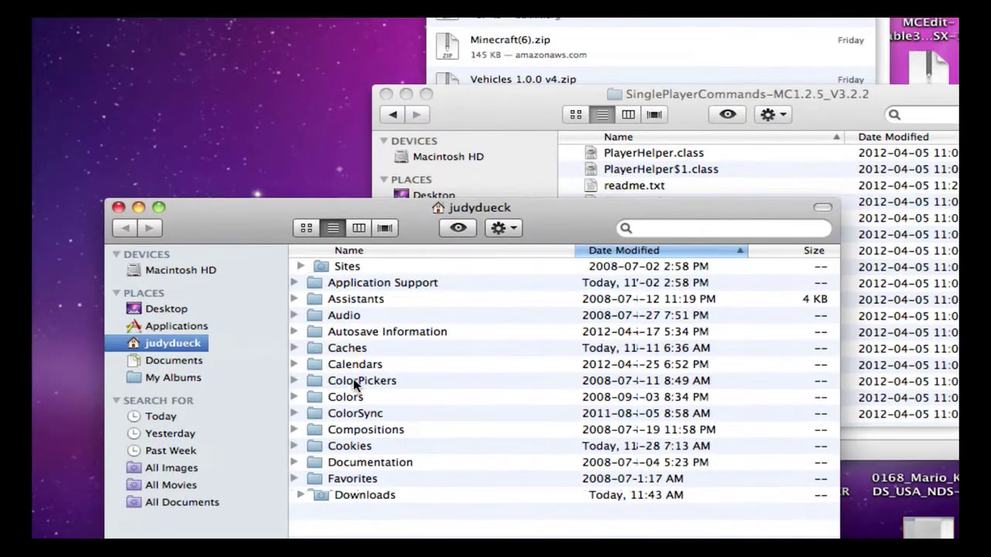
{"action": "double_click", "coordinate": [363, 284]}
{"action": "double_click", "coordinate": [370, 333]}
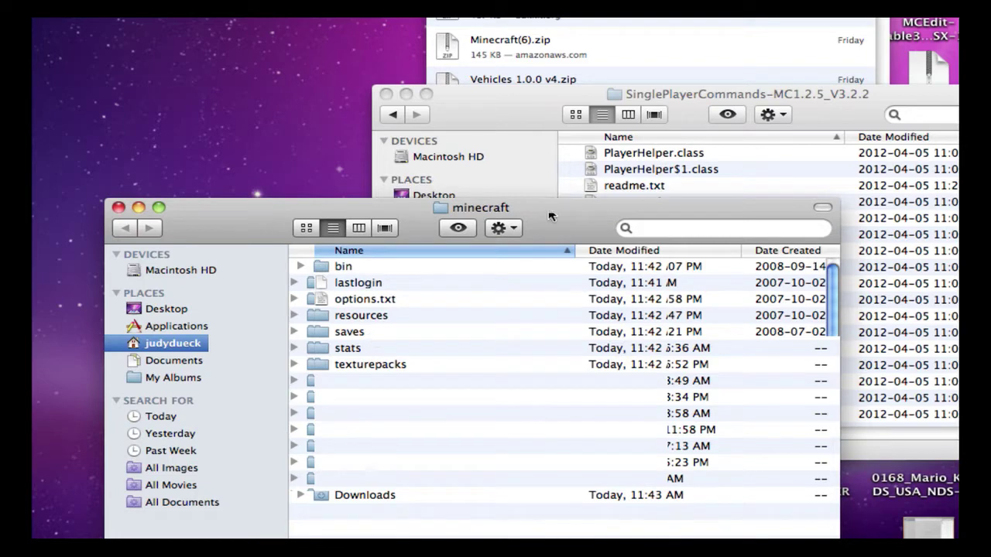
{"action": "double_click", "coordinate": [397, 264]}
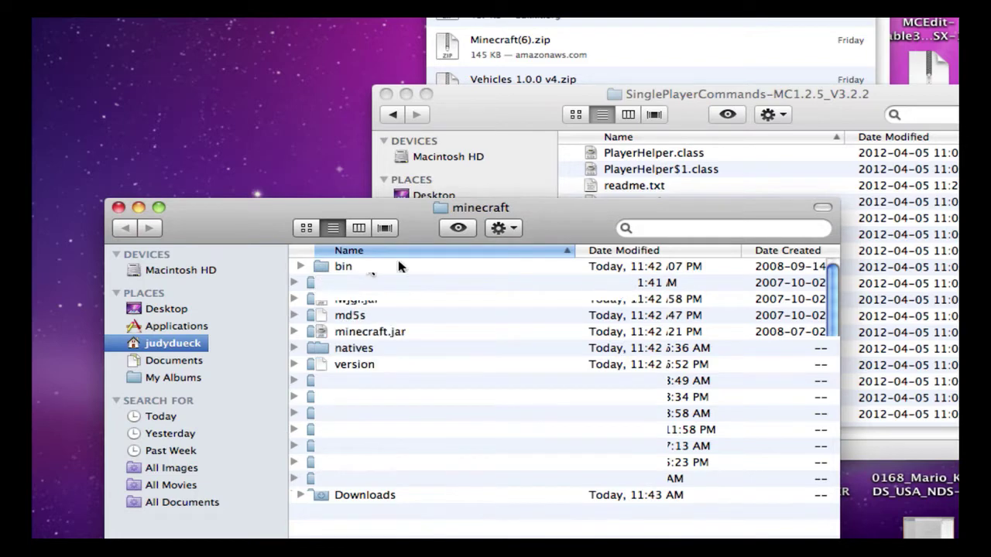
Step: Extract minecraft.jar with Archive Utility and move the original jar to the Trash
{"action": "right_click", "coordinate": [381, 335]}
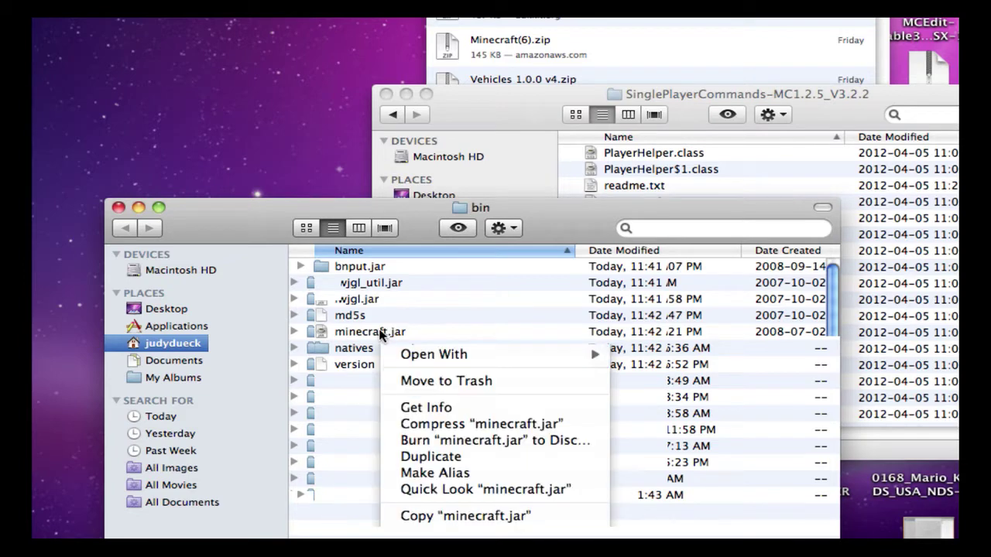
{"action": "mouse_move", "coordinate": [438, 353]}
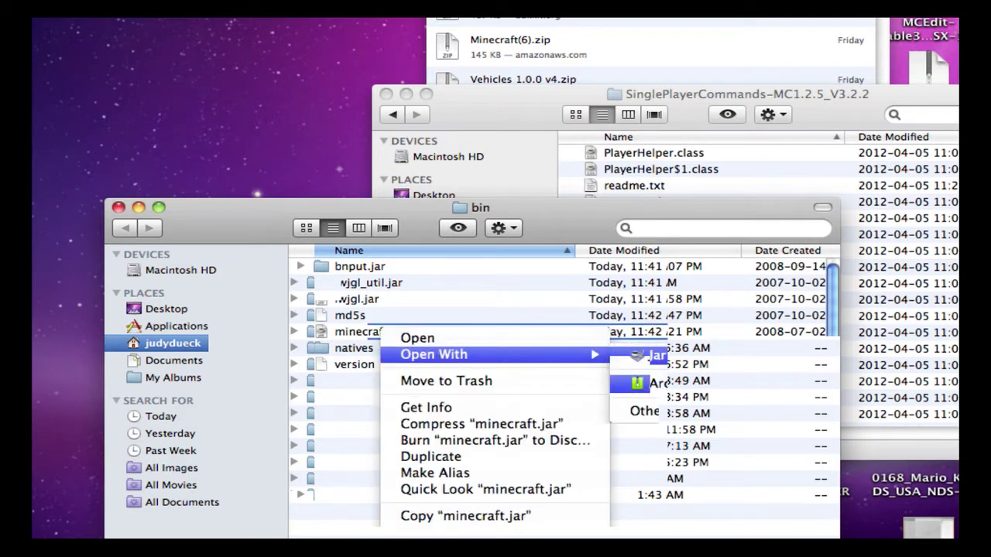
{"action": "left_click", "coordinate": [650, 382]}
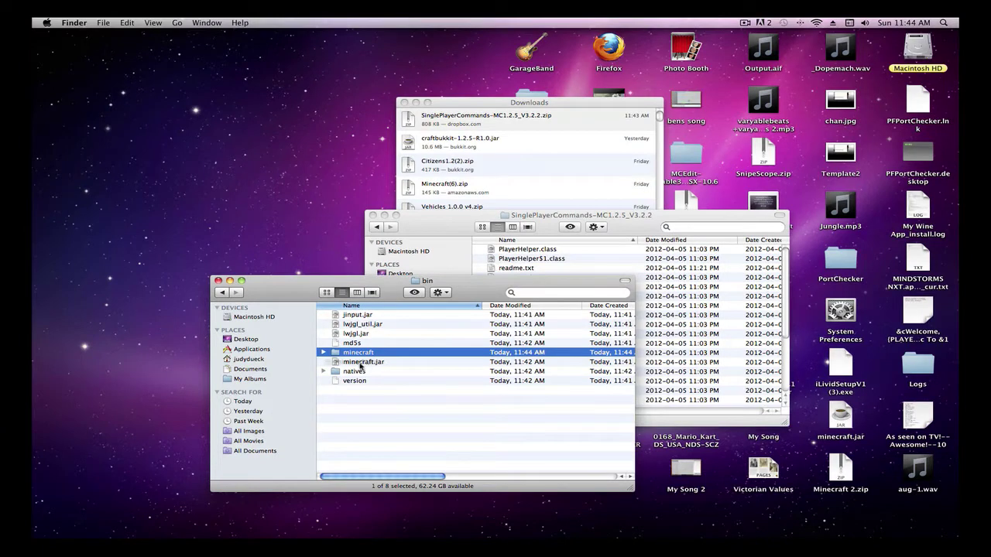
{"action": "mouse_move", "coordinate": [960, 542]}
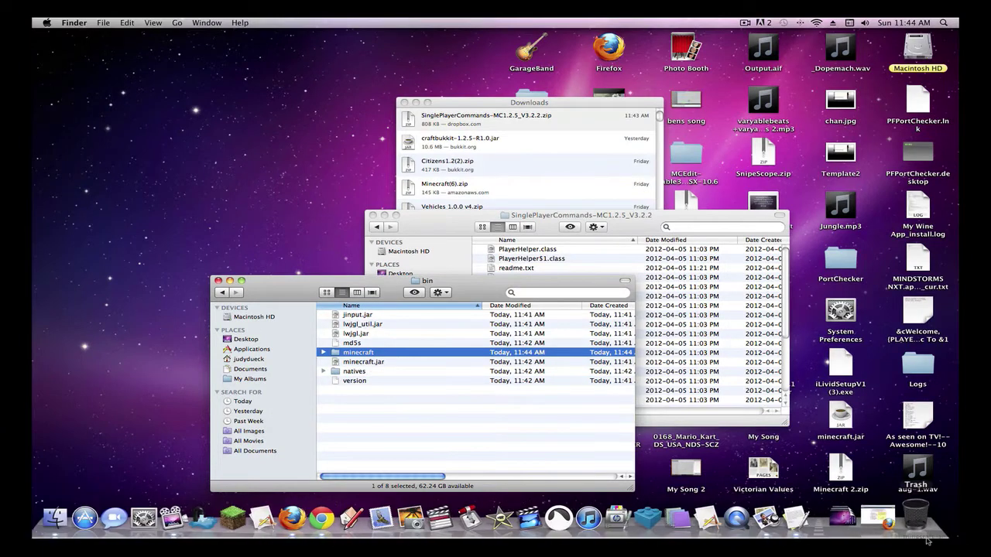
{"action": "left_click_drag", "start_coordinate": [921, 535], "coordinate": [918, 522]}
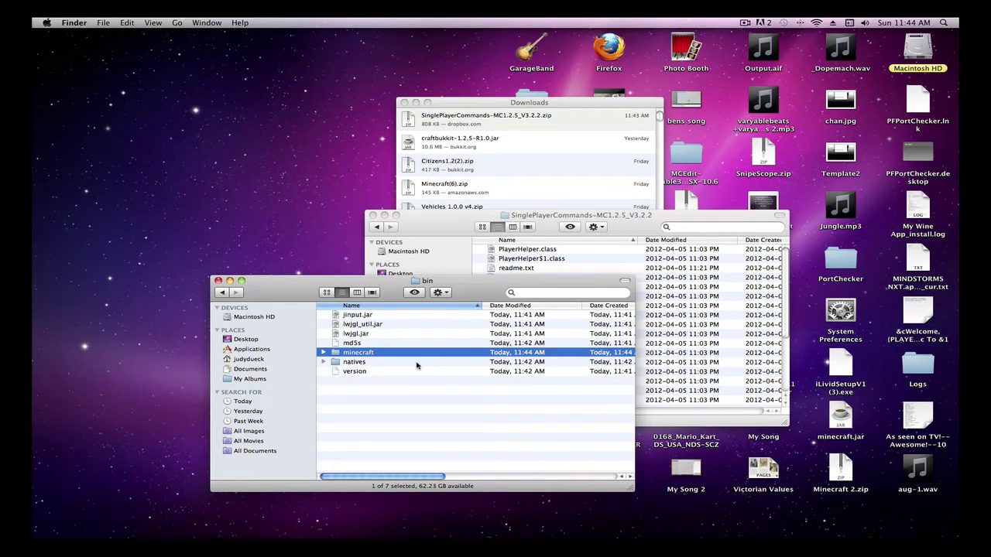
Step: Rename the extracted minecraft folder to minecraft.jar via Get Info, confirming the extension
{"action": "right_click", "coordinate": [356, 355]}
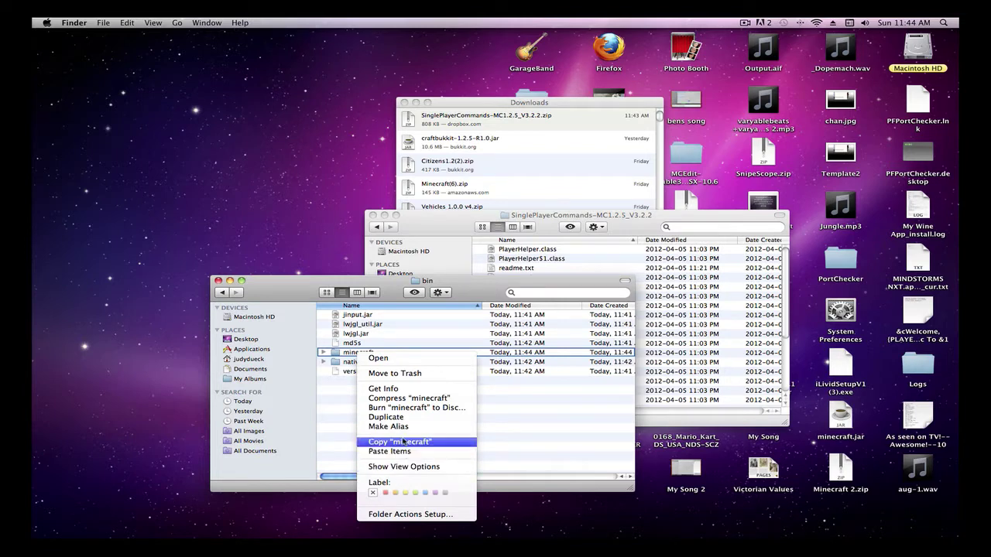
{"action": "left_click", "coordinate": [397, 390]}
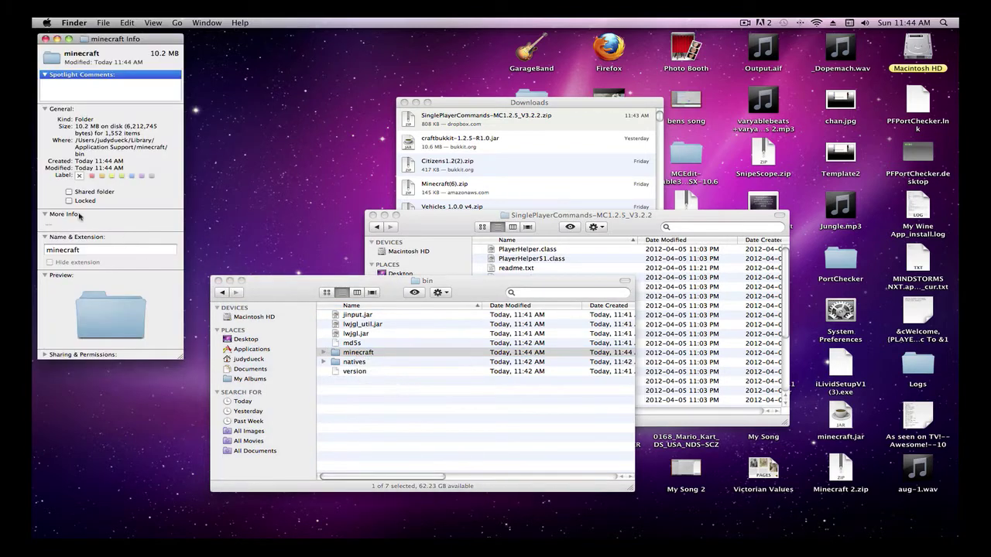
{"action": "left_click", "coordinate": [83, 249]}
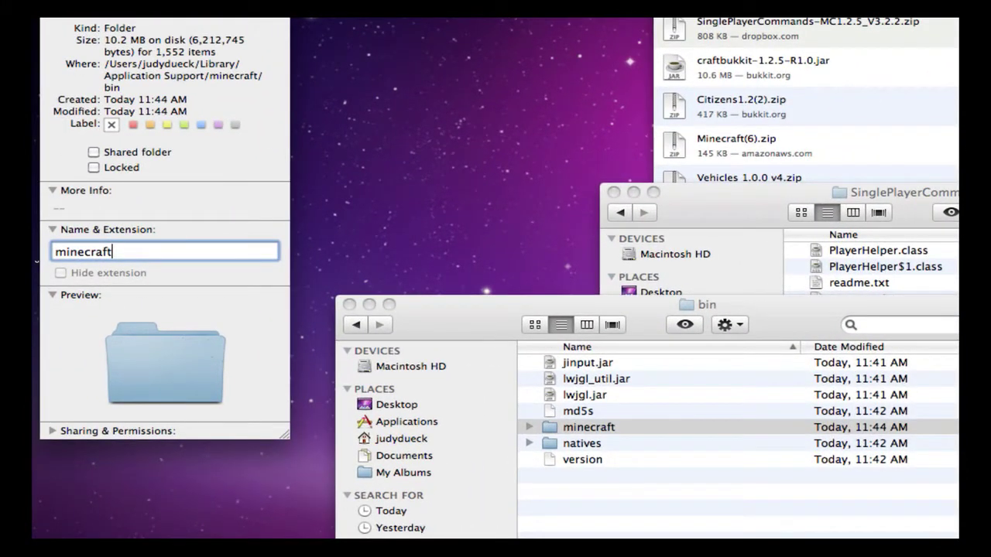
{"action": "type", "text": ".jar"}
{"action": "key", "text": "Return"}
{"action": "left_click", "coordinate": [940, 168]}
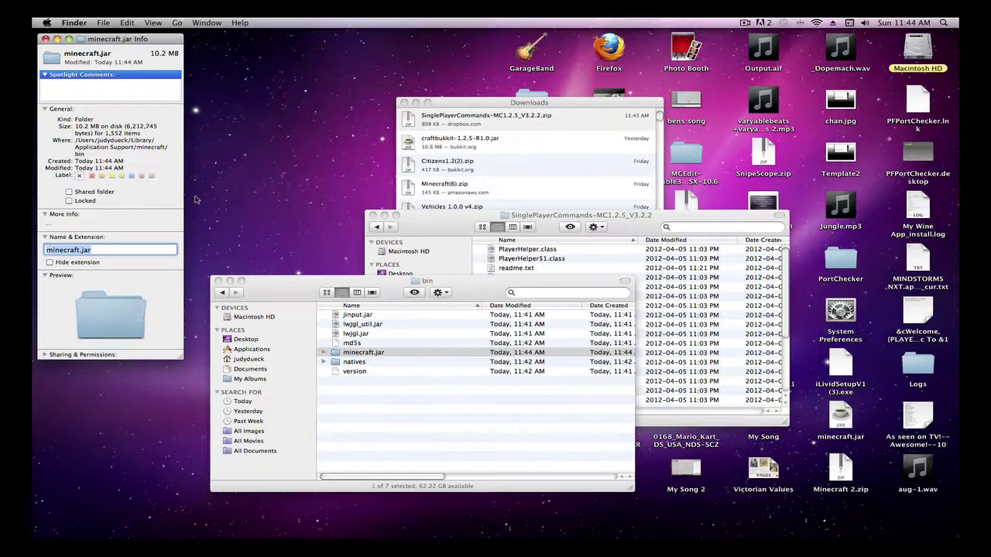
Step: Close the info window and open the minecraft.jar folder's contents
{"action": "left_click", "coordinate": [45, 39]}
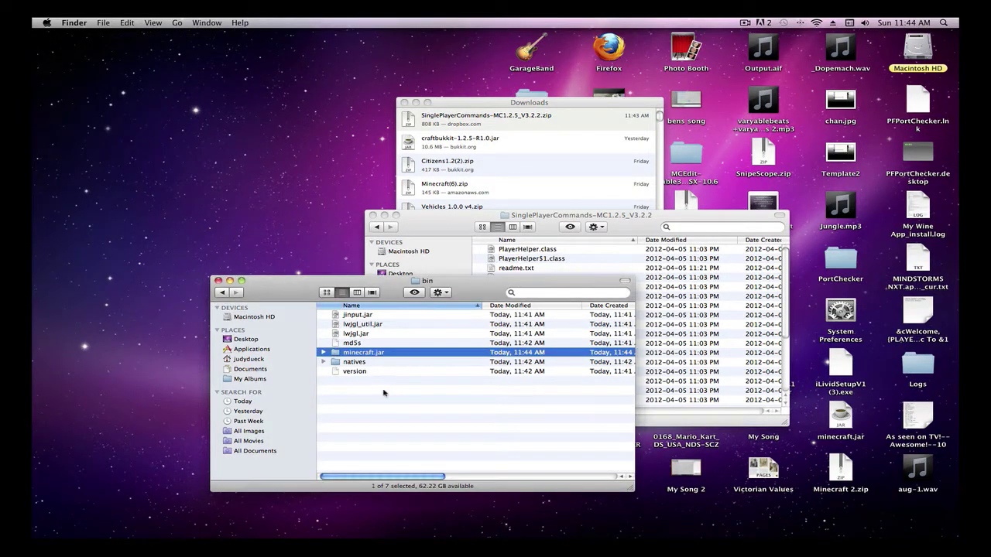
{"action": "left_click", "coordinate": [379, 356]}
{"action": "double_click", "coordinate": [379, 356]}
{"action": "scroll", "coordinate": [376, 344], "scroll_direction": "down", "scroll_amount": 5}
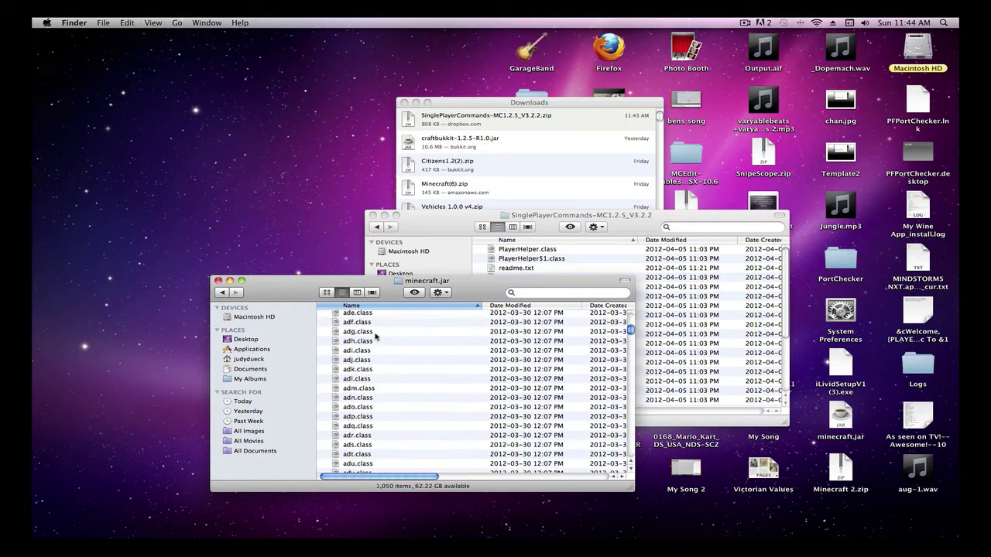
{"action": "scroll", "coordinate": [387, 325], "scroll_direction": "up", "scroll_amount": 5}
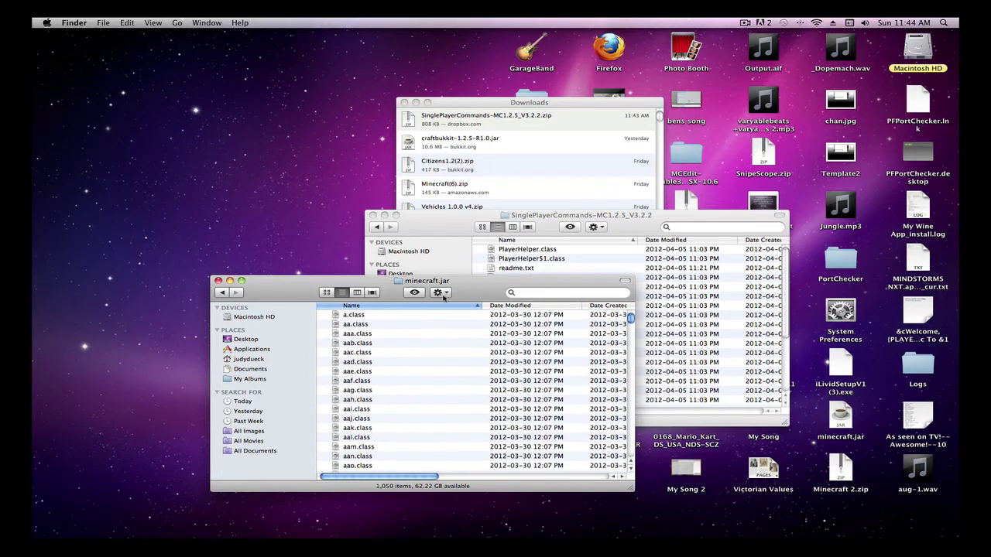
Step: Arrange minecraft.jar's contents by Kind and drag META-INF to the Trash
{"action": "left_click", "coordinate": [439, 294]}
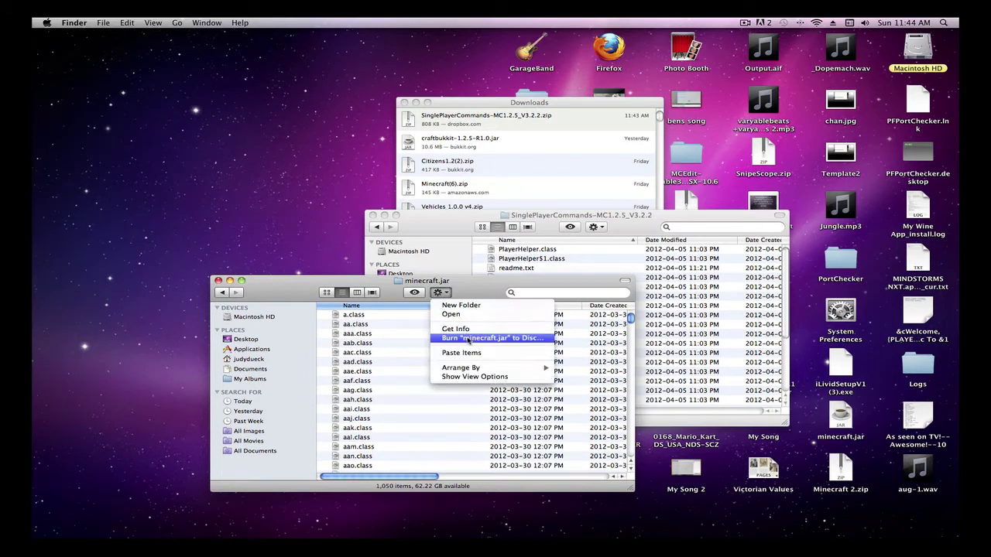
{"action": "mouse_move", "coordinate": [474, 374]}
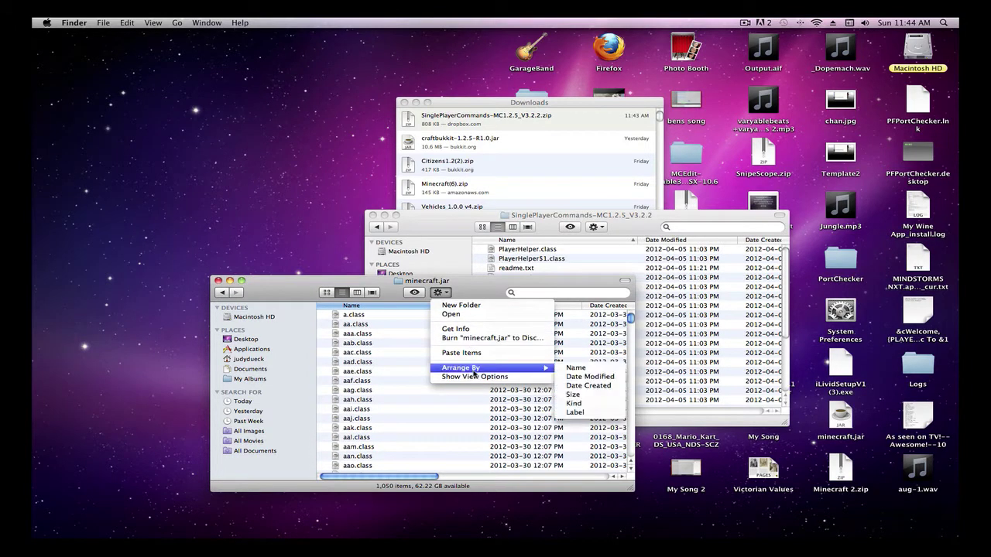
{"action": "left_click", "coordinate": [586, 404]}
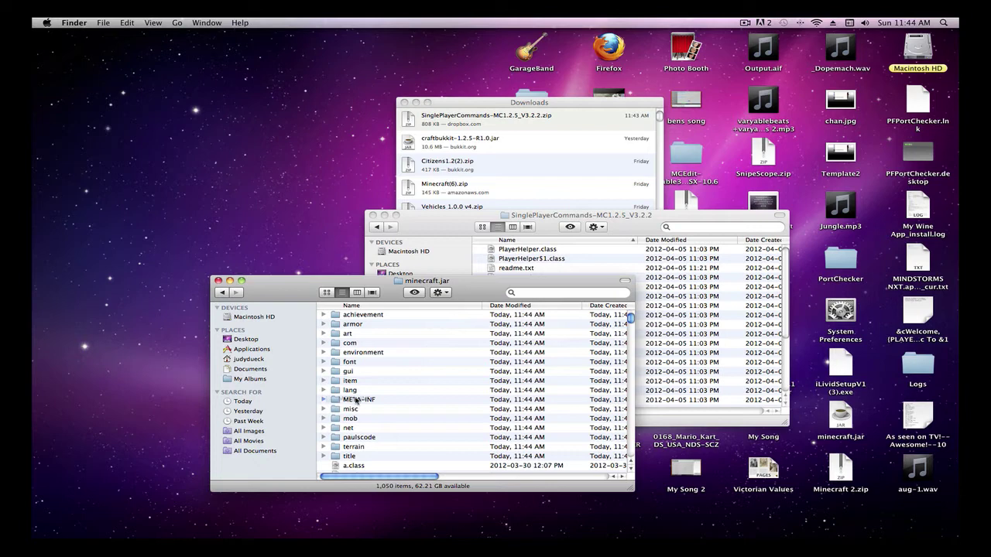
{"action": "mouse_move", "coordinate": [732, 542]}
{"action": "left_click_drag", "start_coordinate": [919, 529], "coordinate": [921, 527]}
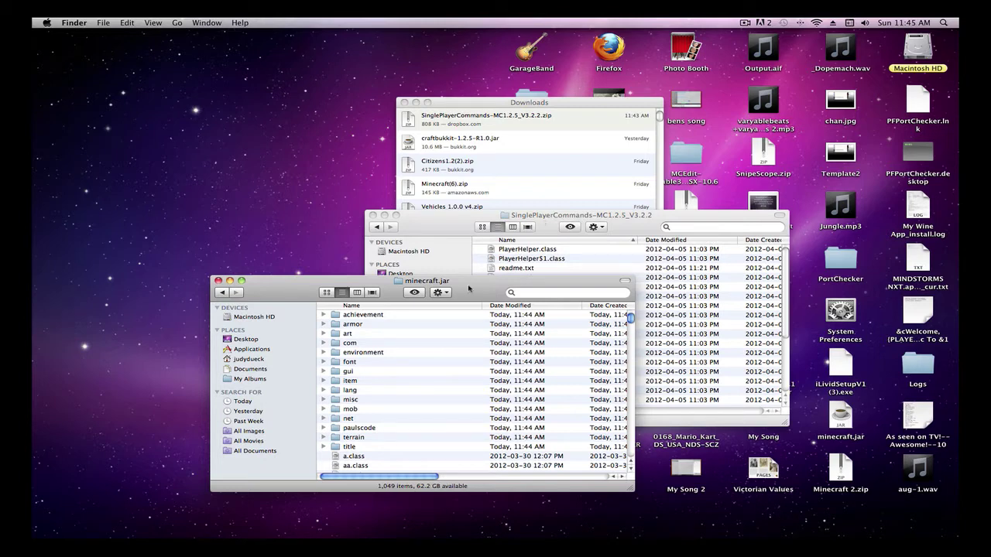
Step: Place the two windows side by side and select all mod files except readme.txt
{"action": "left_click_drag", "start_coordinate": [468, 289], "coordinate": [375, 270]}
{"action": "left_click_drag", "start_coordinate": [580, 217], "coordinate": [756, 263]}
{"action": "left_click", "coordinate": [723, 298]}
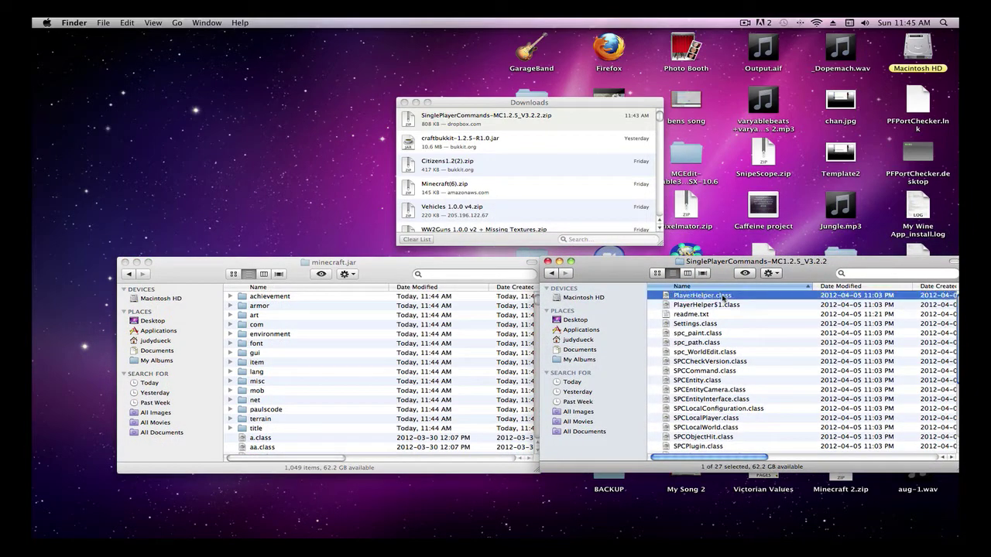
{"action": "scroll", "coordinate": [724, 298], "scroll_direction": "down", "scroll_amount": 5}
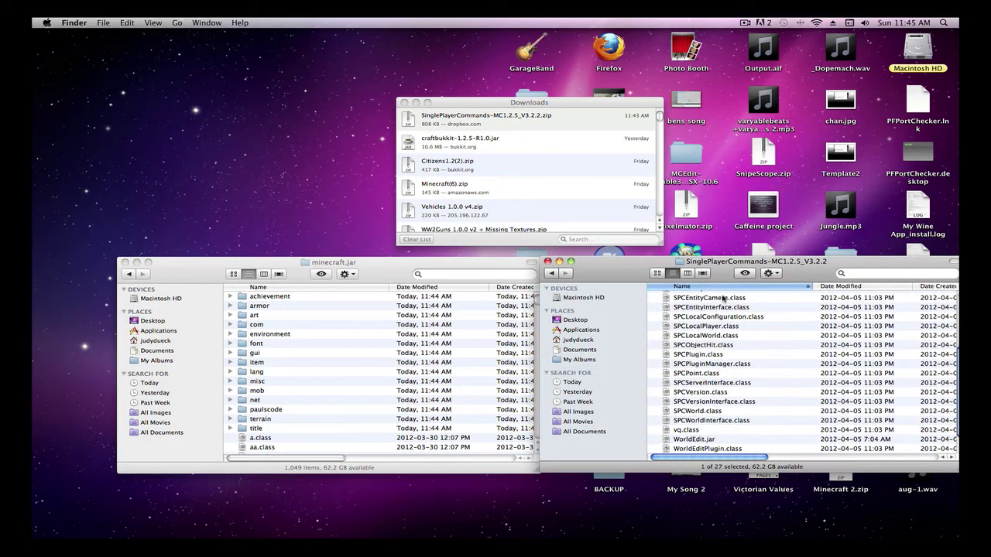
{"action": "left_click", "coordinate": [719, 449], "text": "shift"}
{"action": "scroll", "coordinate": [720, 385], "scroll_direction": "up", "scroll_amount": 4}
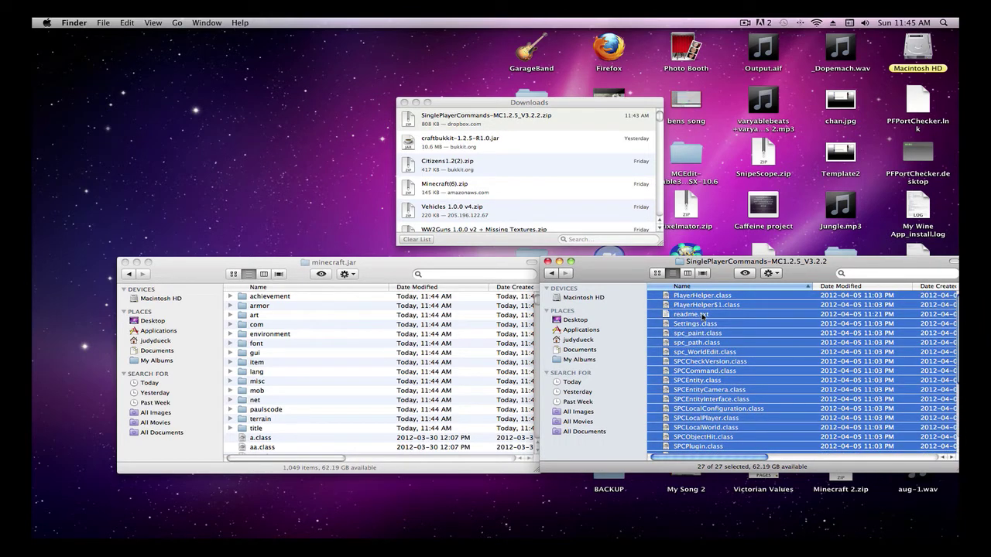
{"action": "left_click", "coordinate": [702, 315], "text": "super"}
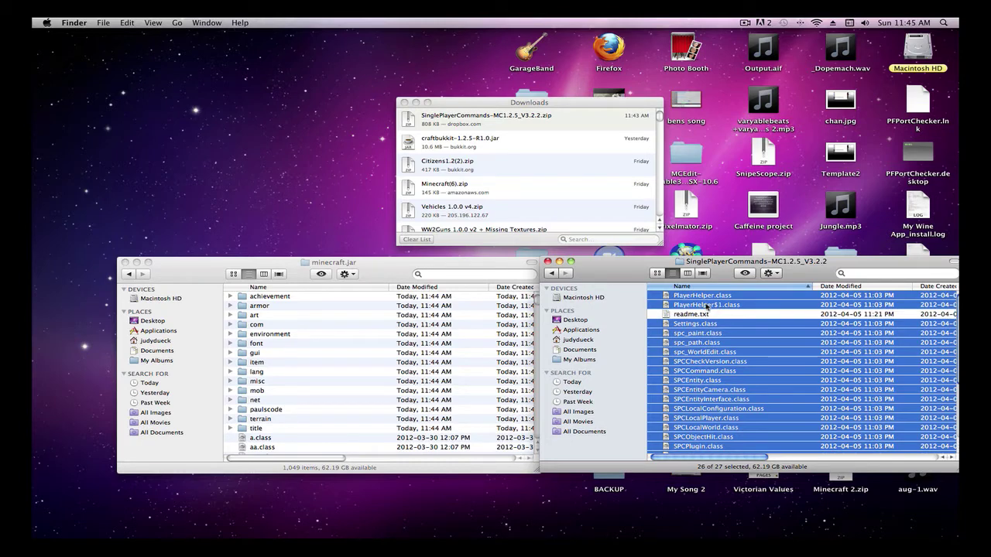
Step: Move the selected mod files into minecraft.jar, replacing existing copies, and close the mod folder
{"action": "left_click_drag", "start_coordinate": [706, 306], "coordinate": [230, 445]}
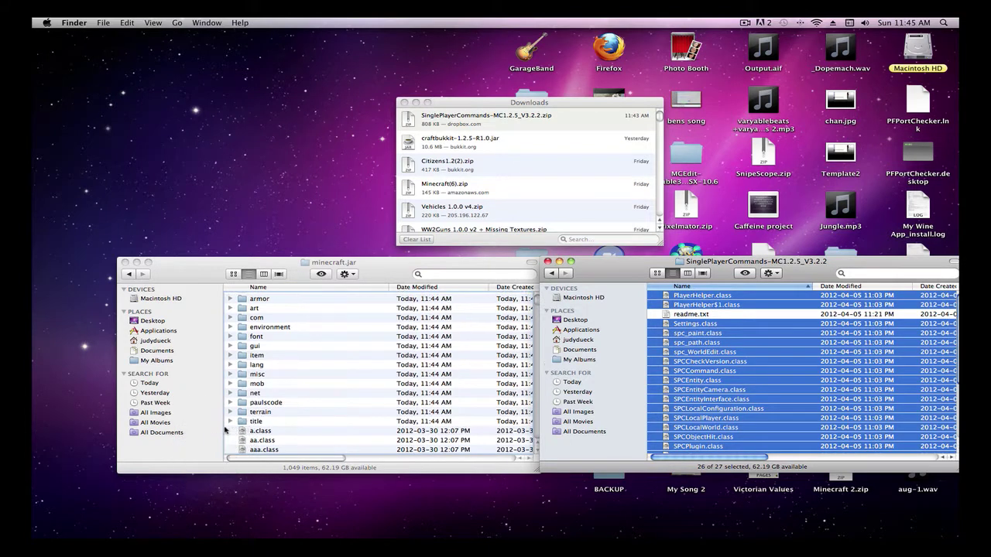
{"action": "left_click", "coordinate": [467, 218]}
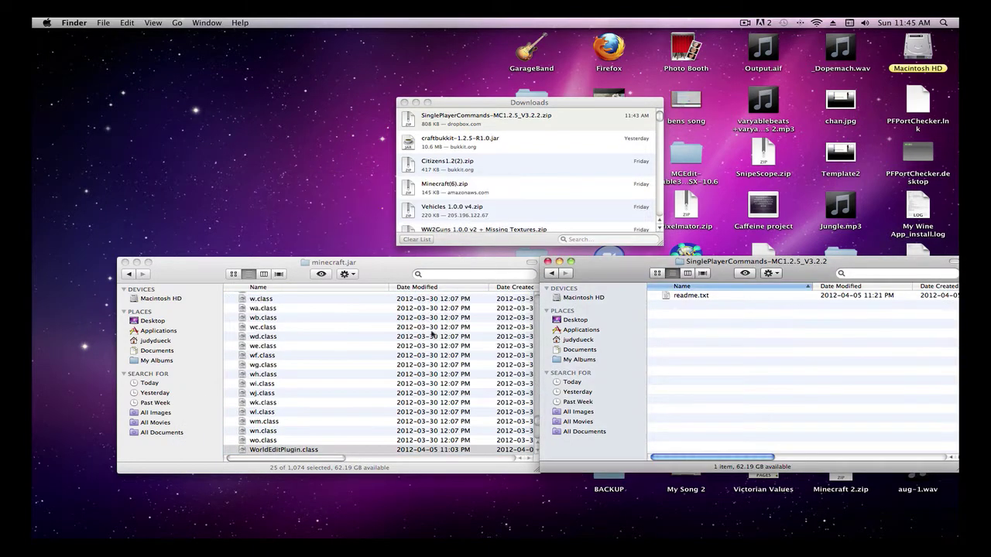
{"action": "scroll", "coordinate": [364, 356], "scroll_direction": "up", "scroll_amount": 3}
{"action": "scroll", "coordinate": [363, 356], "scroll_direction": "down", "scroll_amount": 20}
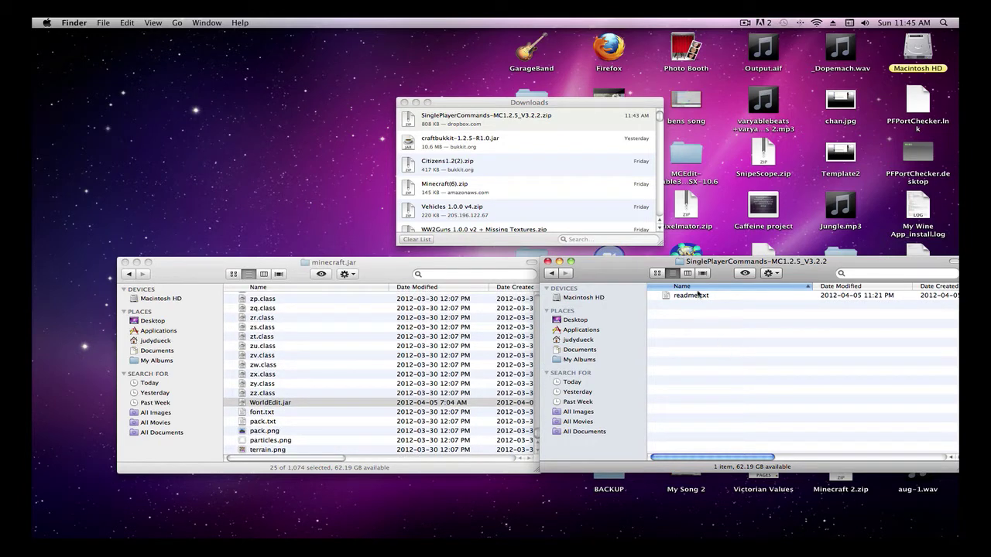
{"action": "left_click", "coordinate": [547, 262]}
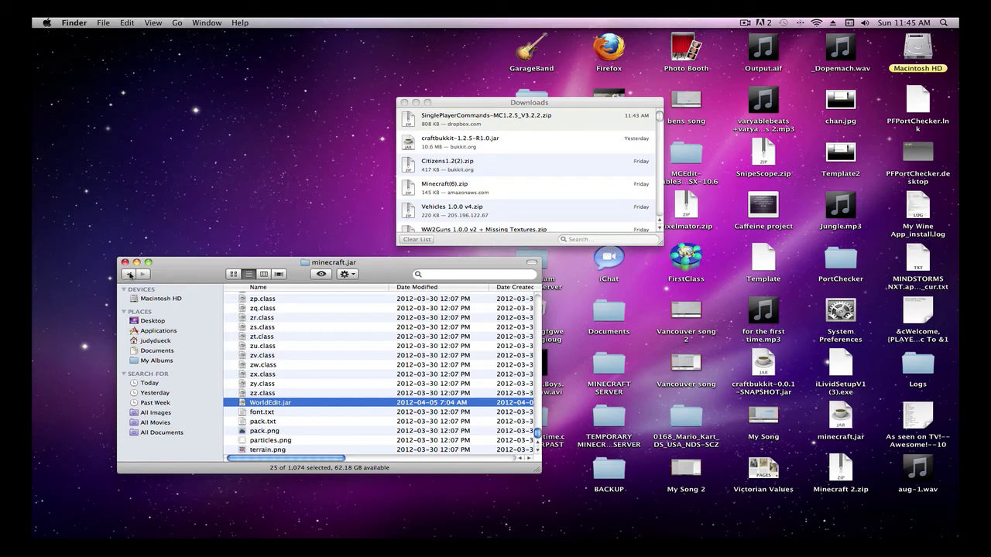
Step: Return to bin, launch Minecraft from the Dock, and log in with the account password
{"action": "left_click", "coordinate": [130, 275]}
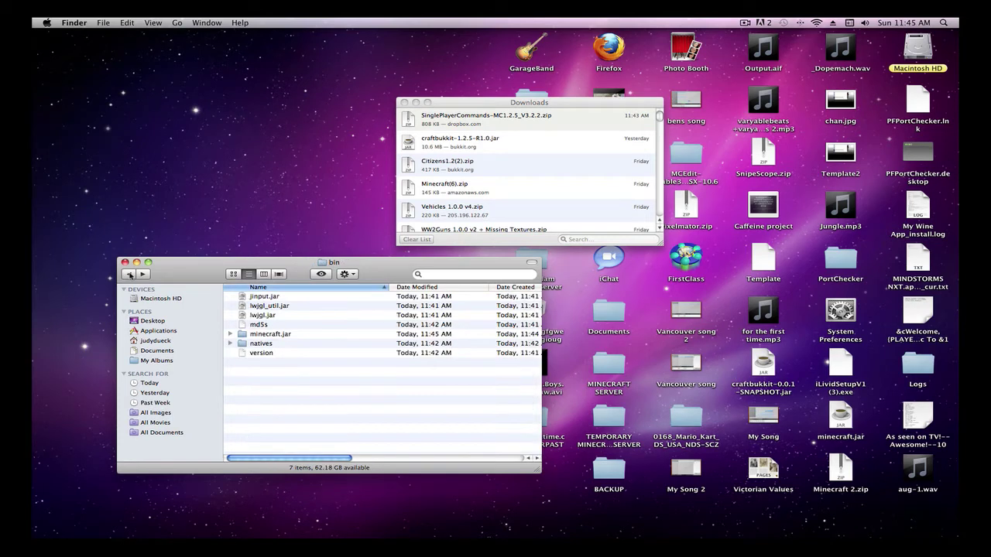
{"action": "left_click", "coordinate": [256, 540]}
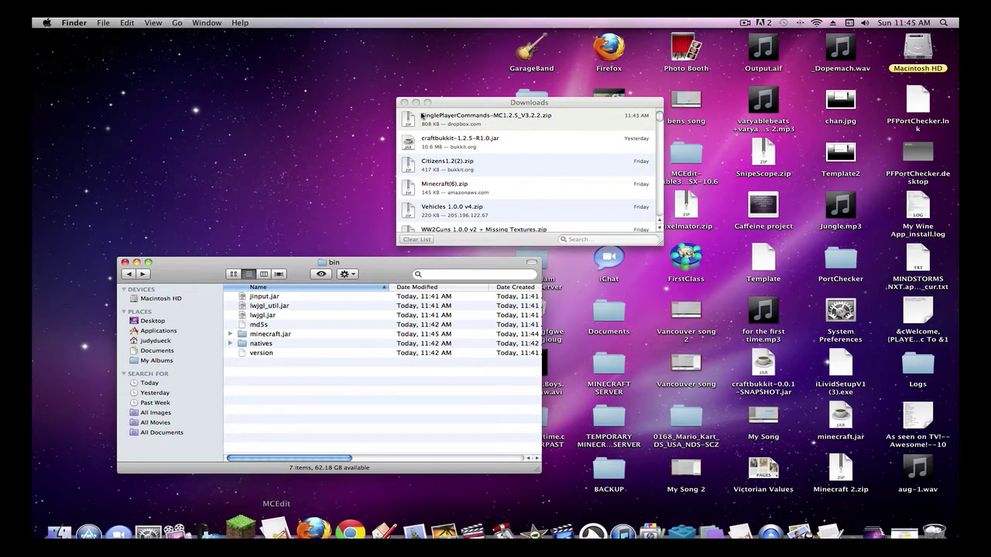
{"action": "mouse_move", "coordinate": [408, 541]}
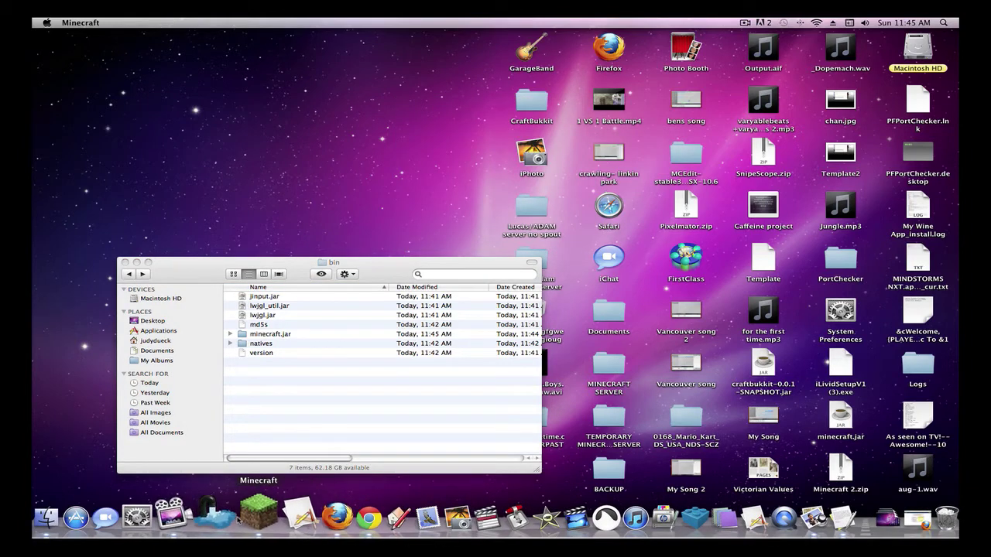
{"action": "left_click", "coordinate": [561, 385]}
{"action": "type", "text": "*"}
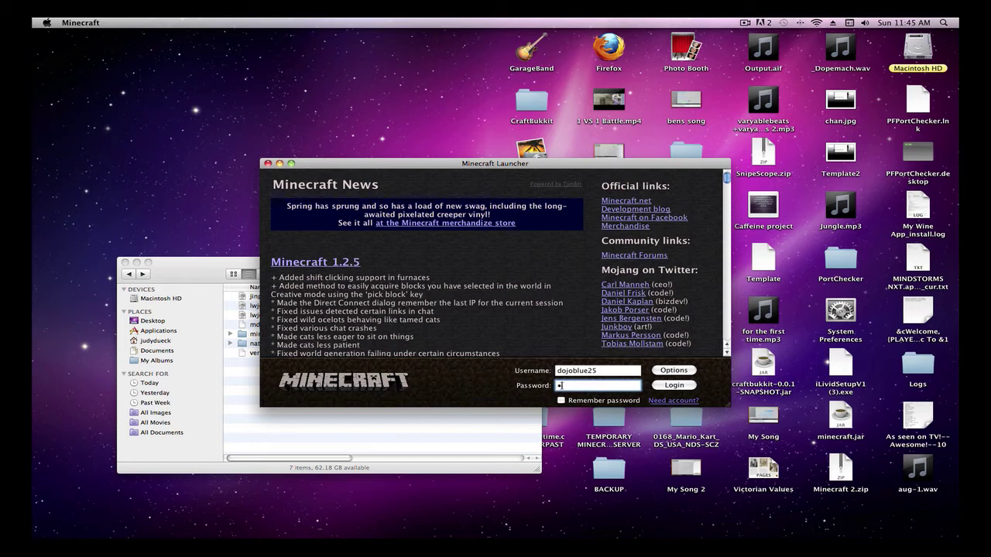
{"action": "type", "text": "******"}
{"action": "key", "text": "Return"}
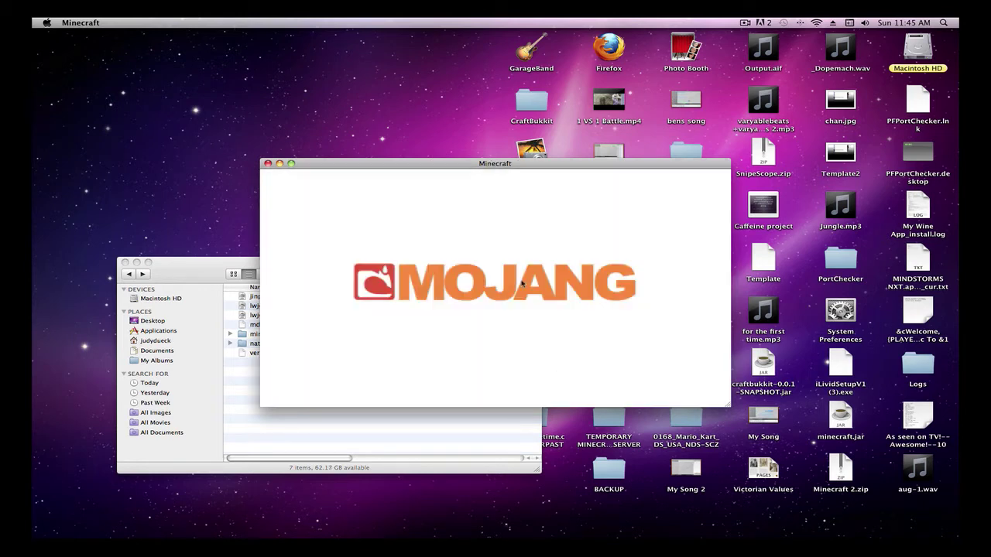
Step: Maximize the game window and create a new singleplayer world named TEST
{"action": "left_click", "coordinate": [292, 165]}
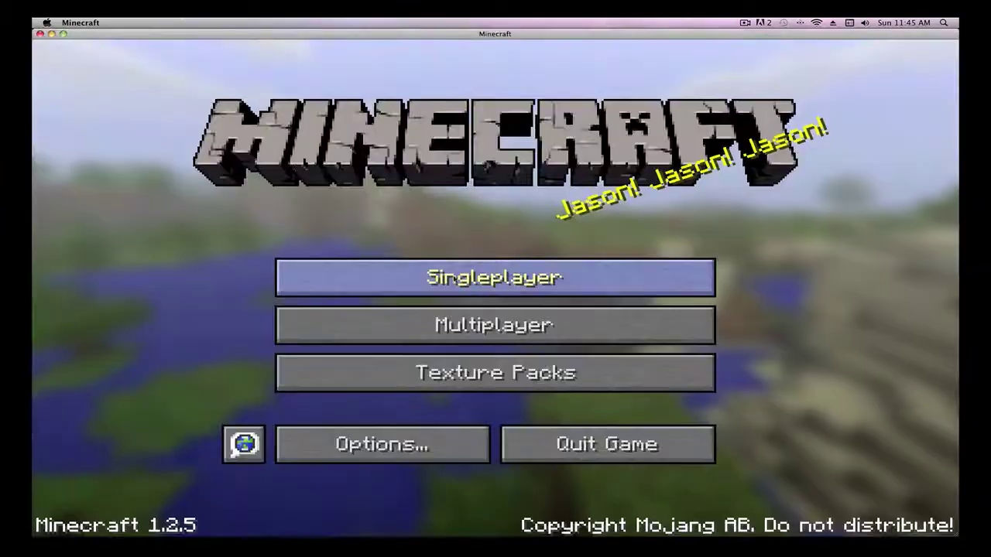
{"action": "left_click", "coordinate": [490, 282]}
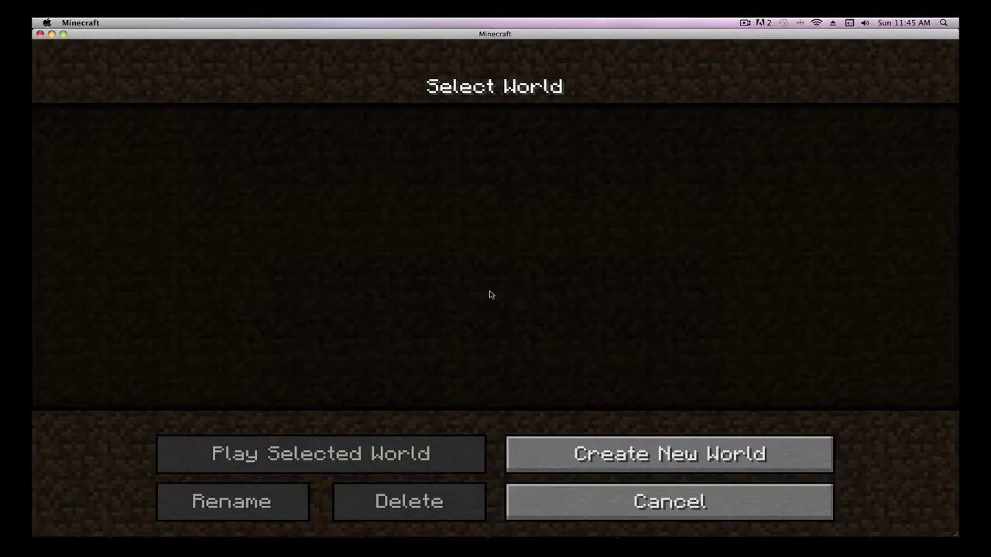
{"action": "left_click", "coordinate": [672, 463]}
{"action": "key", "text": "BackSpace"}
{"action": "key", "text": "BackSpace"}
{"action": "key", "text": "BackSpace"}
{"action": "key", "text": "BackSpace"}
{"action": "key", "text": "BackSpace"}
{"action": "key", "text": "BackSpace"}
{"action": "key", "text": "BackSpace"}
{"action": "key", "text": "BackSpace"}
{"action": "key", "text": "BackSpace"}
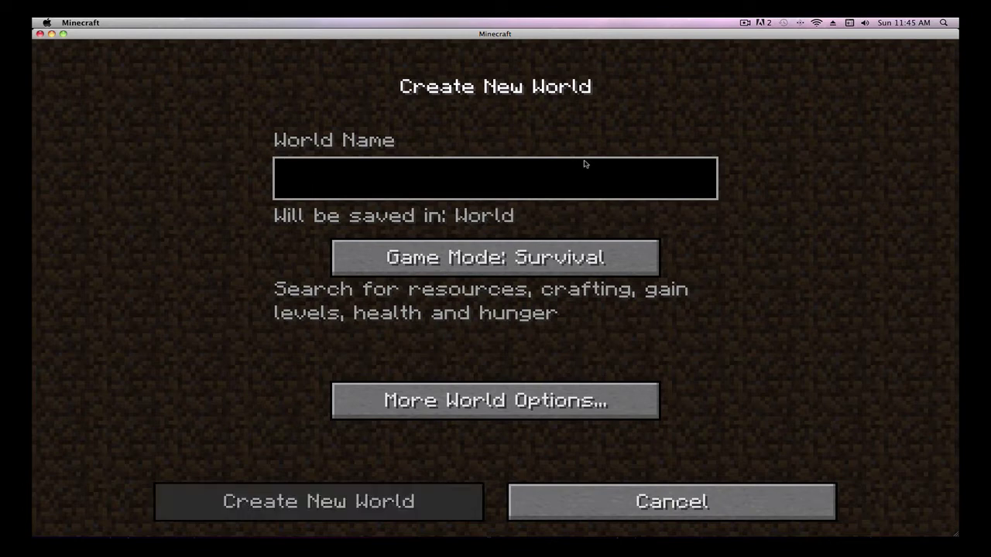
{"action": "type", "text": "TEST"}
{"action": "left_click", "coordinate": [432, 505]}
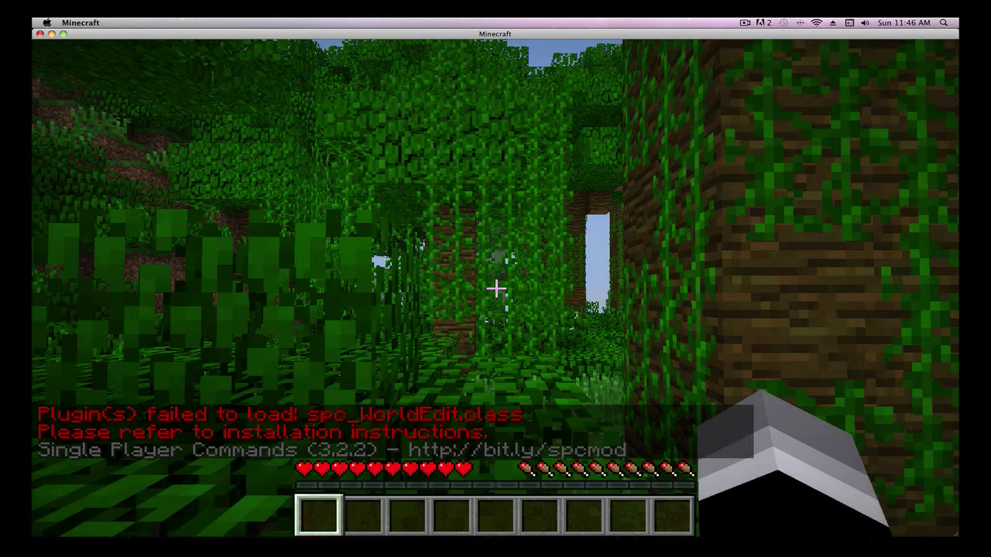
Step: Walk into the jungle and run /help to list the Single Player Commands
{"action": "key", "text": "w"}
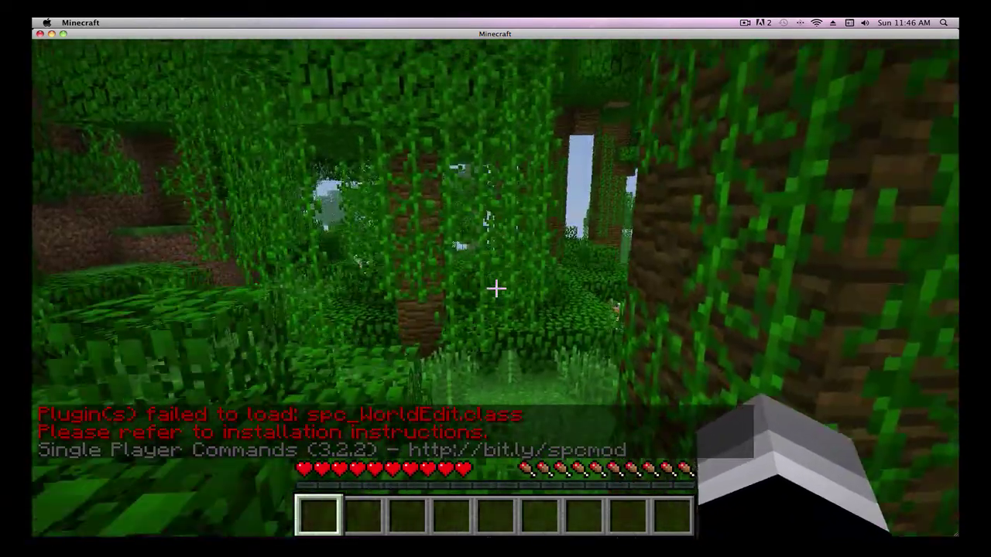
{"action": "key", "text": "w"}
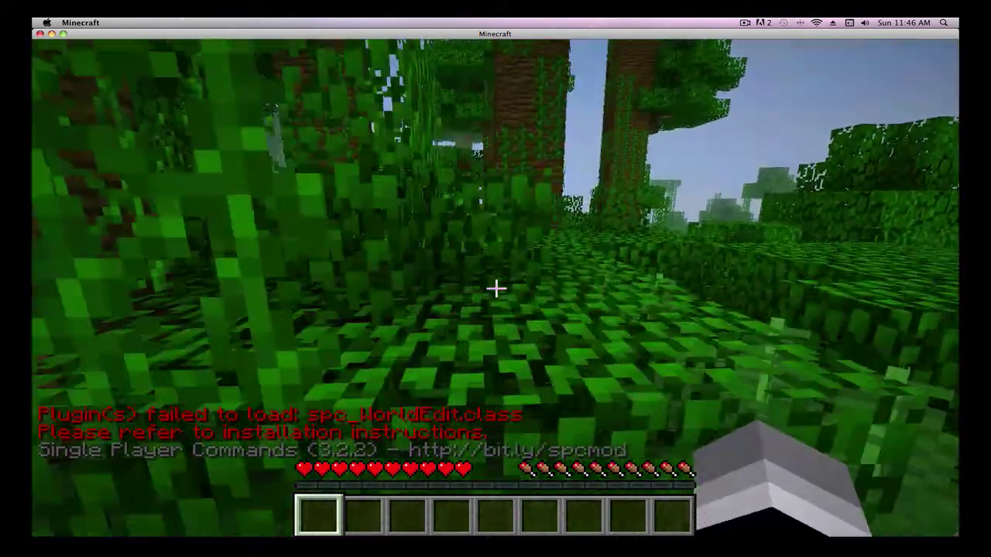
{"action": "key", "text": "w"}
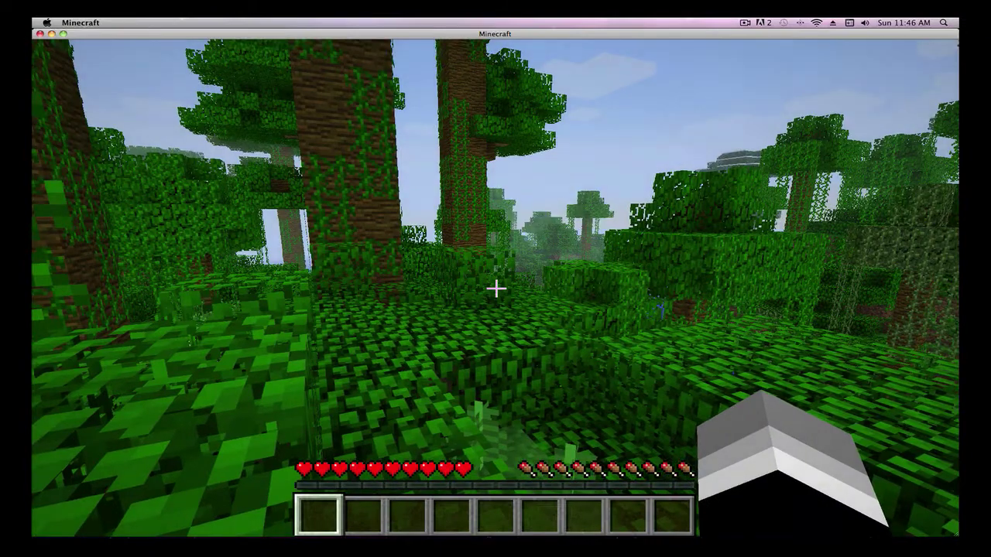
{"action": "key", "text": "t"}
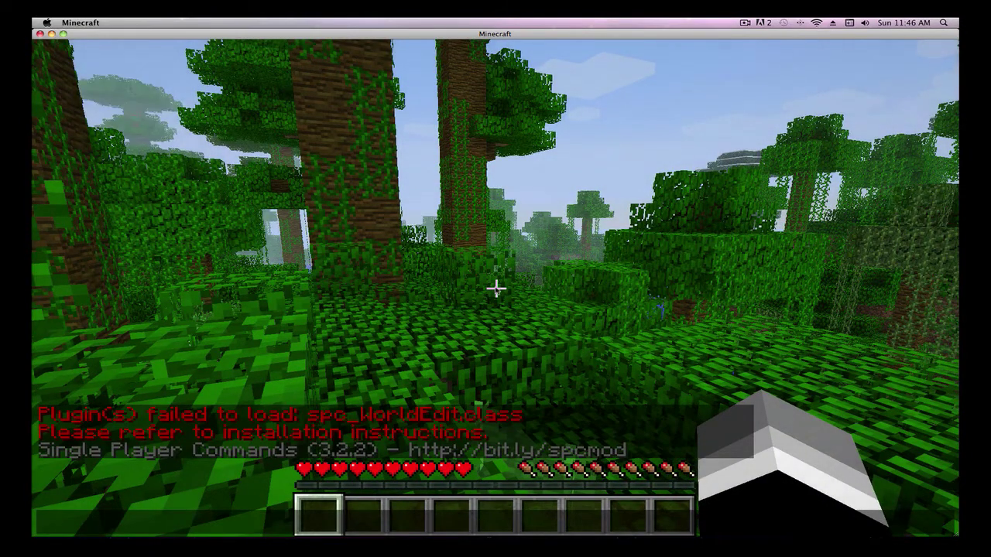
{"action": "type", "text": "lp"}
{"action": "key", "text": "Return"}
{"action": "key", "text": "t"}
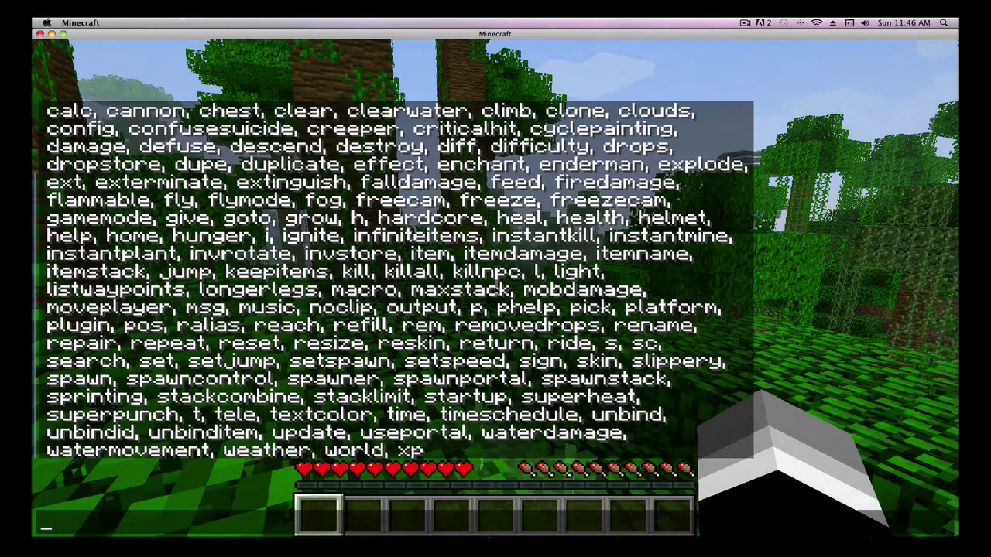
{"action": "scroll", "coordinate": [388, 279], "scroll_direction": "up", "scroll_amount": 5}
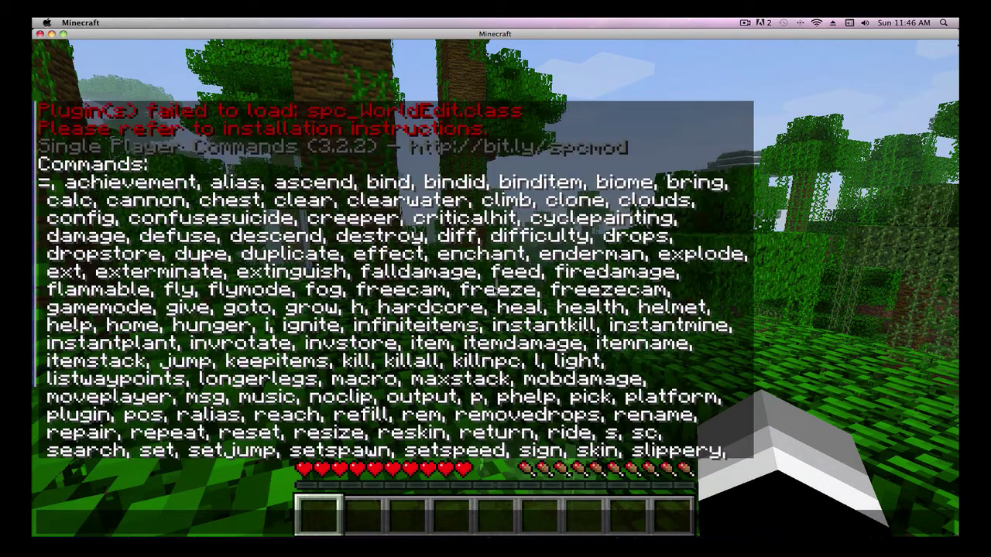
{"action": "scroll", "coordinate": [501, 290], "scroll_direction": "down", "scroll_amount": 5}
{"action": "scroll", "coordinate": [502, 291], "scroll_direction": "up", "scroll_amount": 5}
{"action": "scroll", "coordinate": [502, 290], "scroll_direction": "down", "scroll_amount": 5}
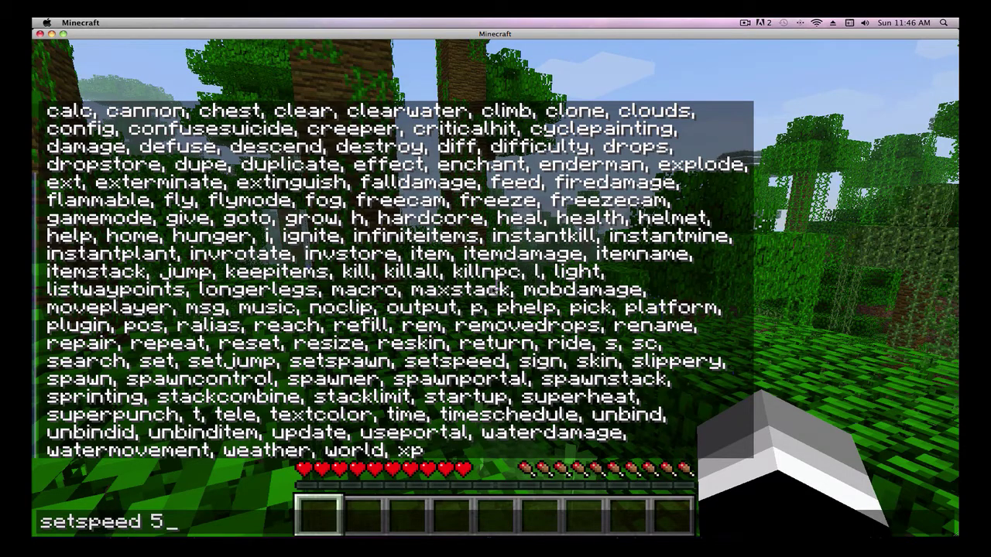
Step: Set player speed to 5 and run through the river to the snowy shore
{"action": "key", "text": "Return"}
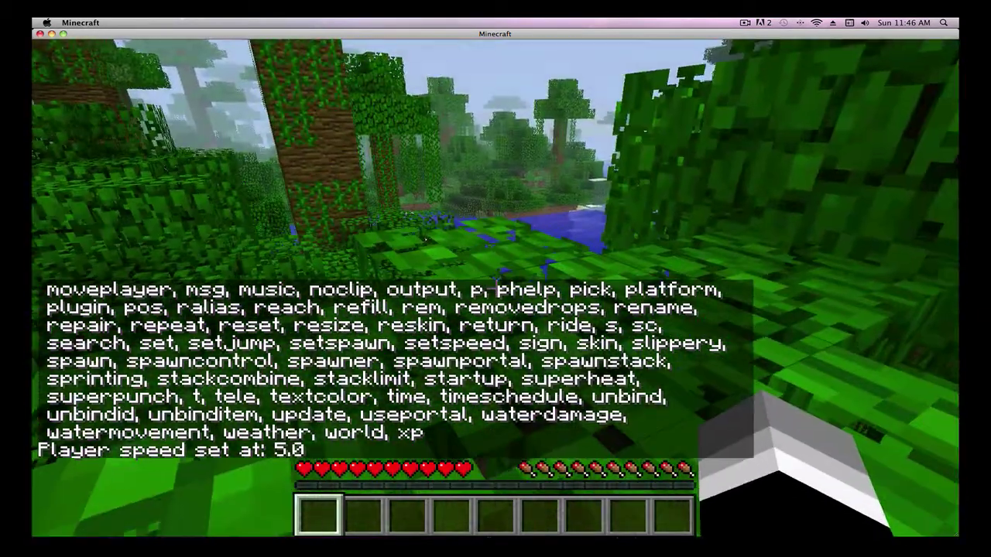
{"action": "key", "text": "w"}
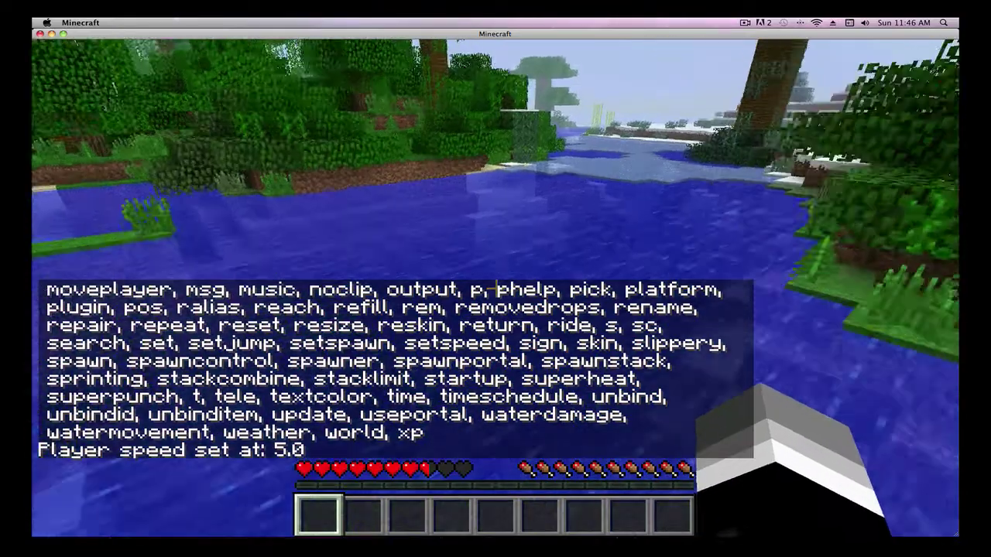
{"action": "key", "text": "w"}
{"action": "key", "text": "space"}
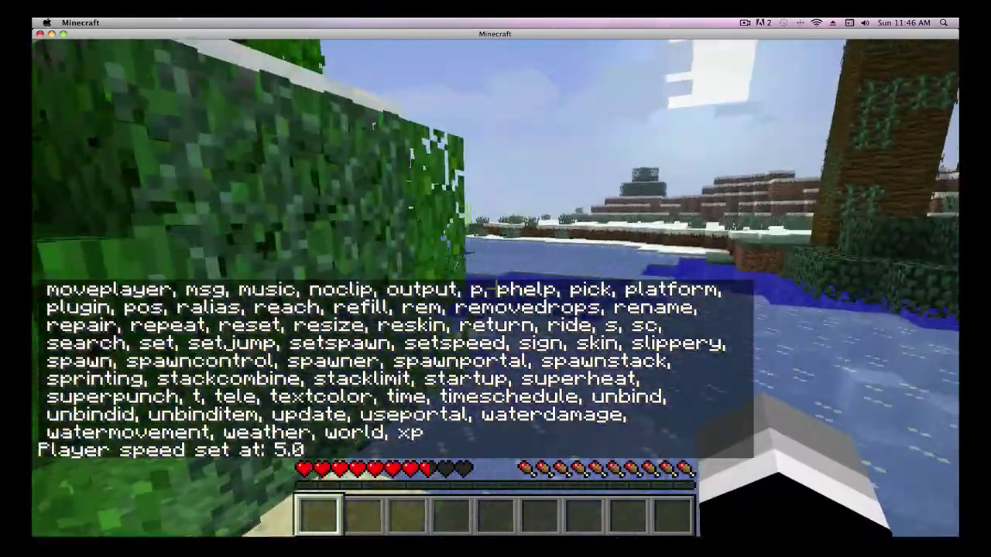
{"action": "key", "text": "w"}
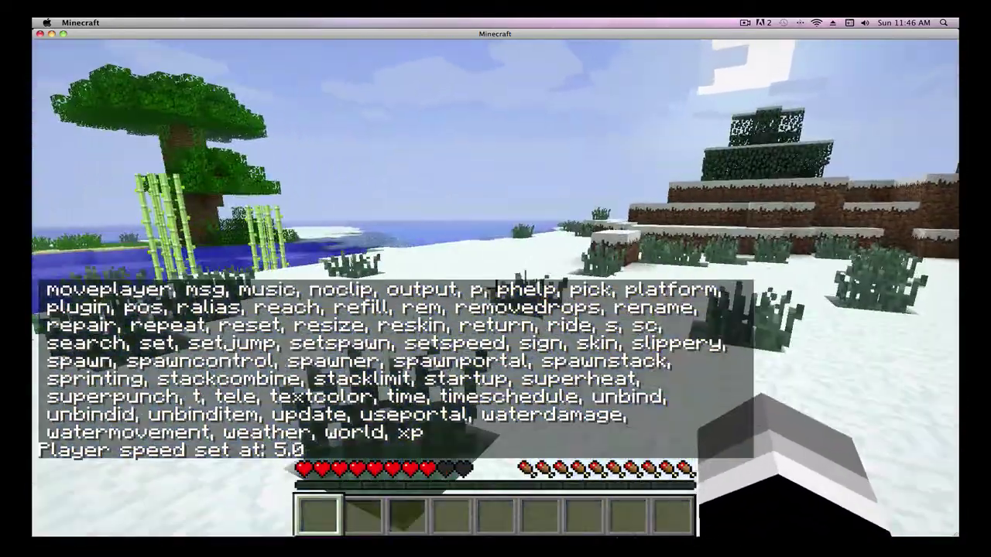
Step: Restore normal player speed with setspeed 1
{"action": "key", "text": "t"}
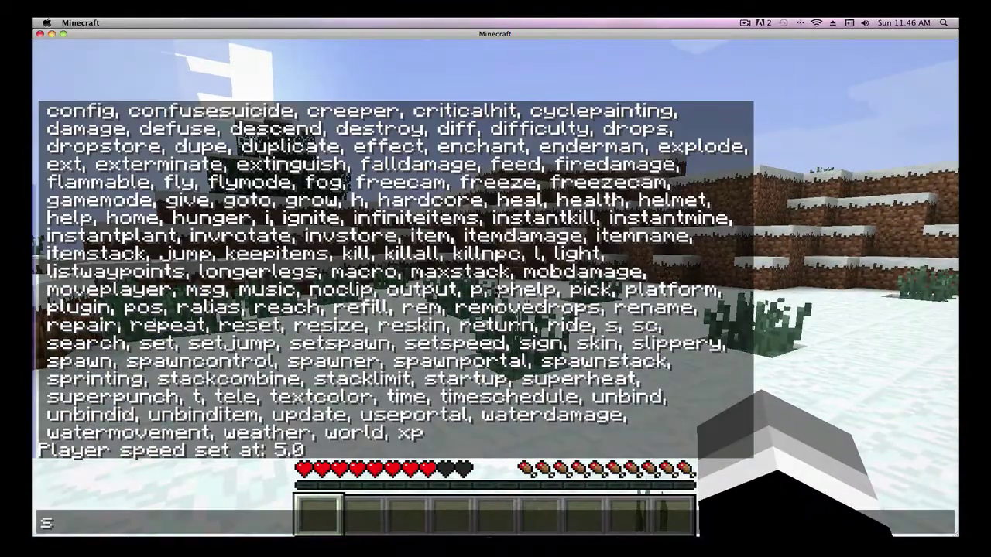
{"action": "type", "text": "setspeed "}
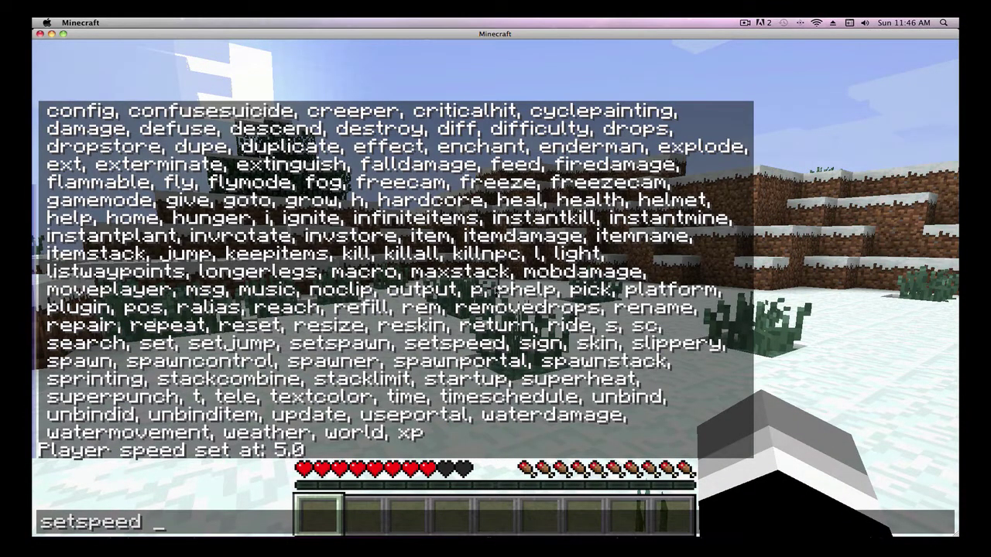
{"action": "type", "text": "1"}
{"action": "key", "text": "Return"}
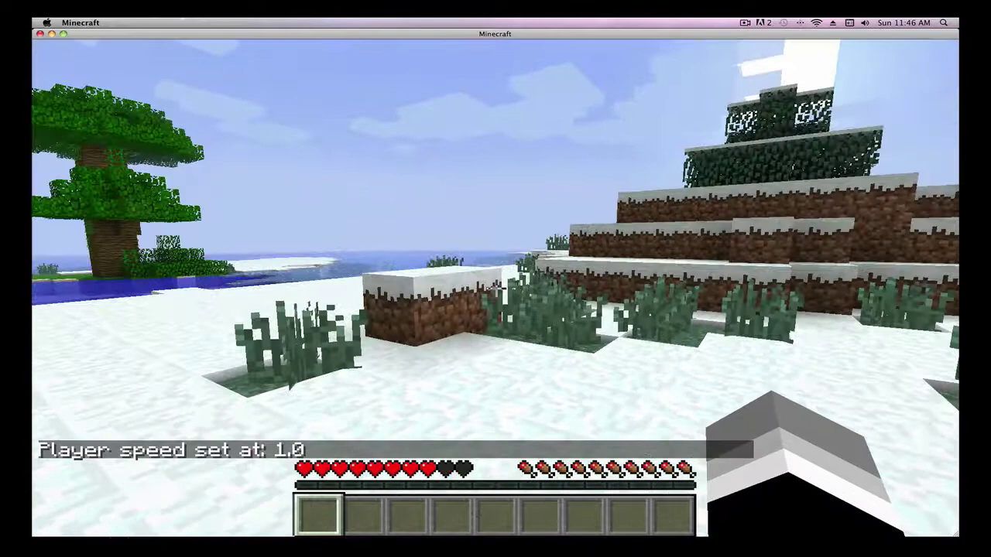
{"action": "key", "text": "t"}
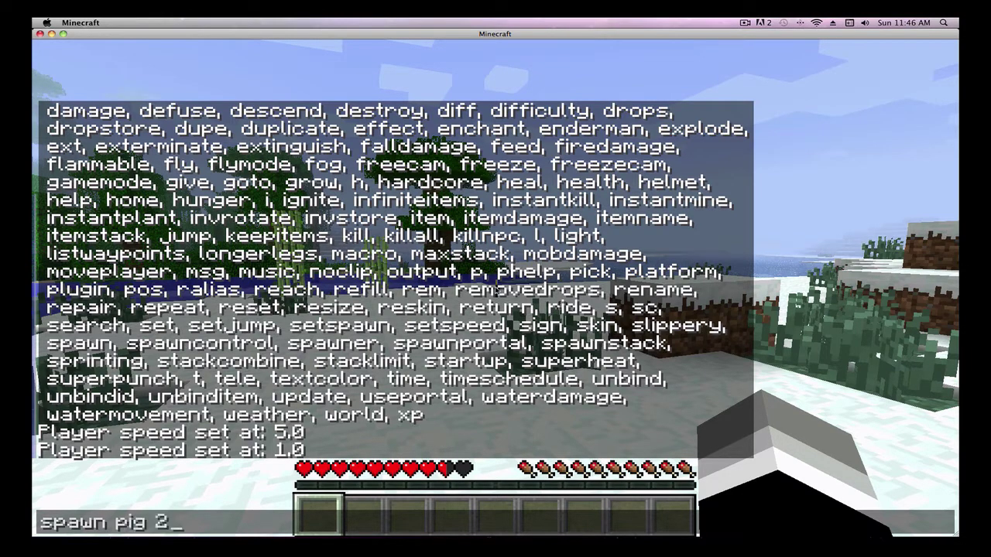
Step: Spawn 20 pigs with 'spawn pig 20' and walk into the herd
{"action": "key", "text": "Return"}
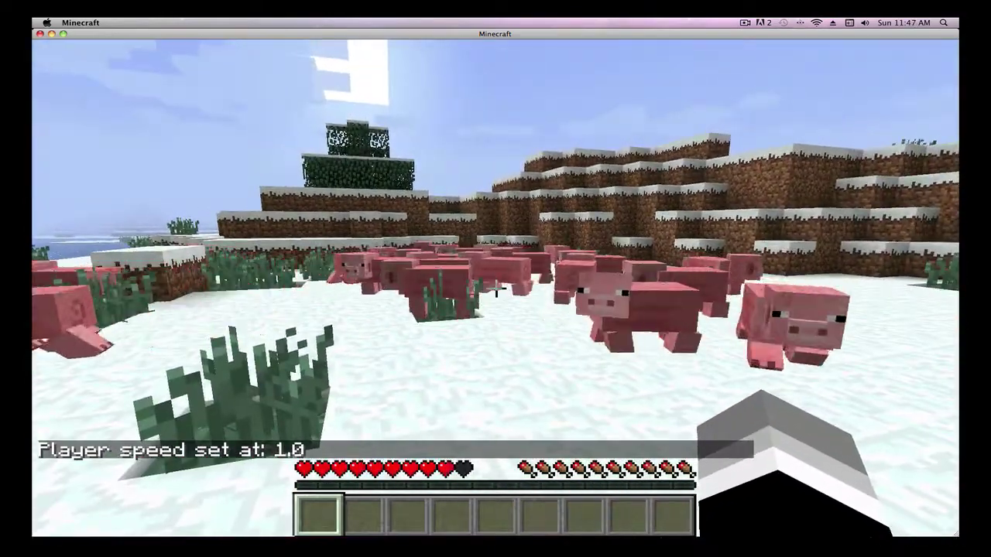
{"action": "key", "text": "a"}
{"action": "key", "text": "w"}
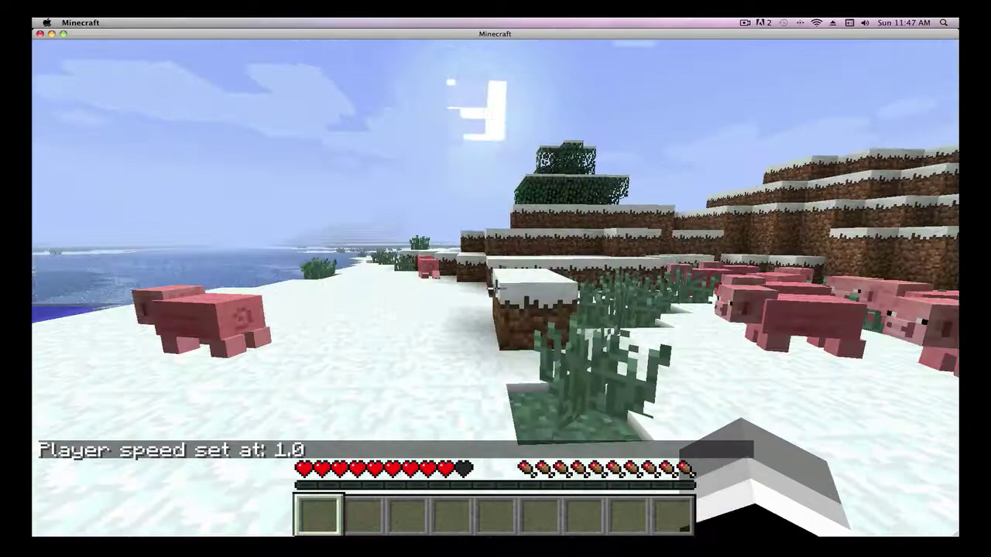
{"action": "key", "text": "w"}
{"action": "key", "text": "t"}
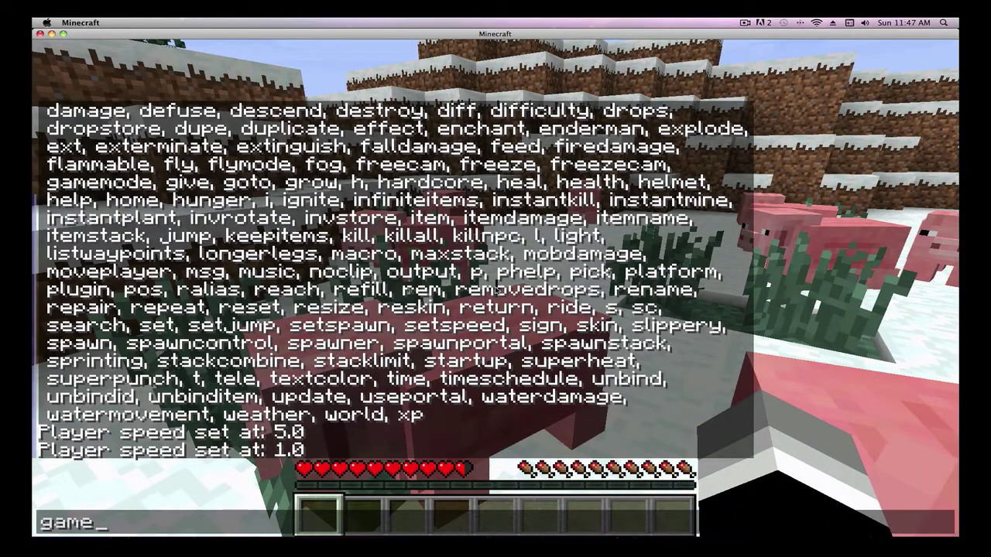
Step: Run the /gamemode command to switch the world into creative mode
{"action": "type", "text": "gamemode"}
{"action": "key", "text": "Return"}
{"action": "key", "text": "t"}
{"action": "key", "text": "Escape"}
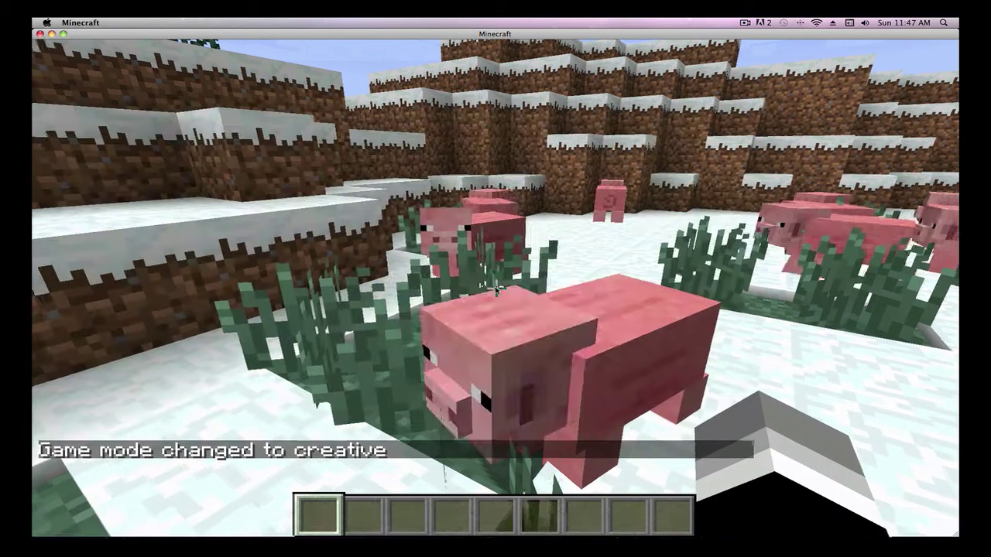
Step: Add the diamond helmet, chestplate, leggings and boots to hotbar slots 2–5 from Item Selection
{"action": "key", "text": "e"}
{"action": "scroll", "coordinate": [495, 289], "scroll_direction": "down", "scroll_amount": 15}
{"action": "scroll", "coordinate": [510, 259], "scroll_direction": "up", "scroll_amount": 5}
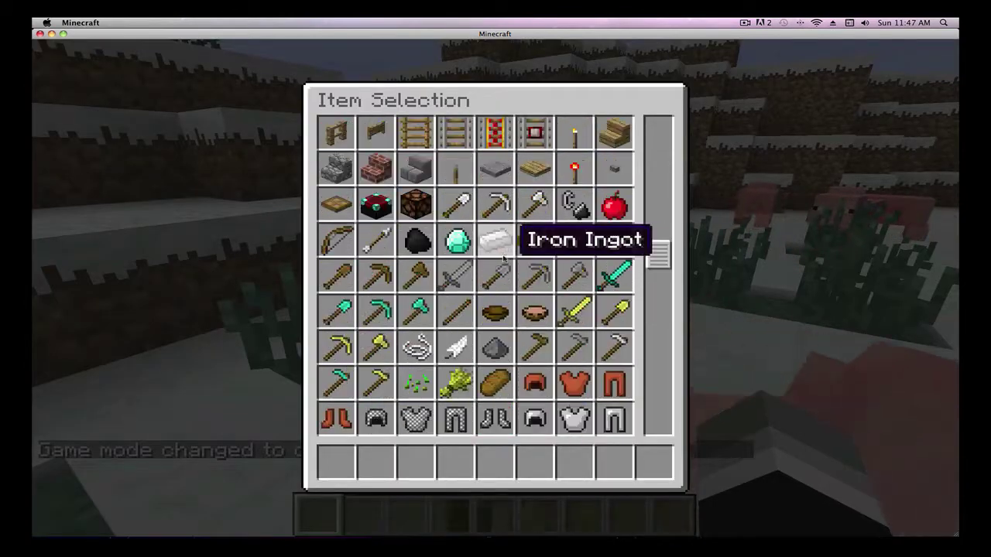
{"action": "scroll", "coordinate": [570, 213], "scroll_direction": "down", "scroll_amount": 6}
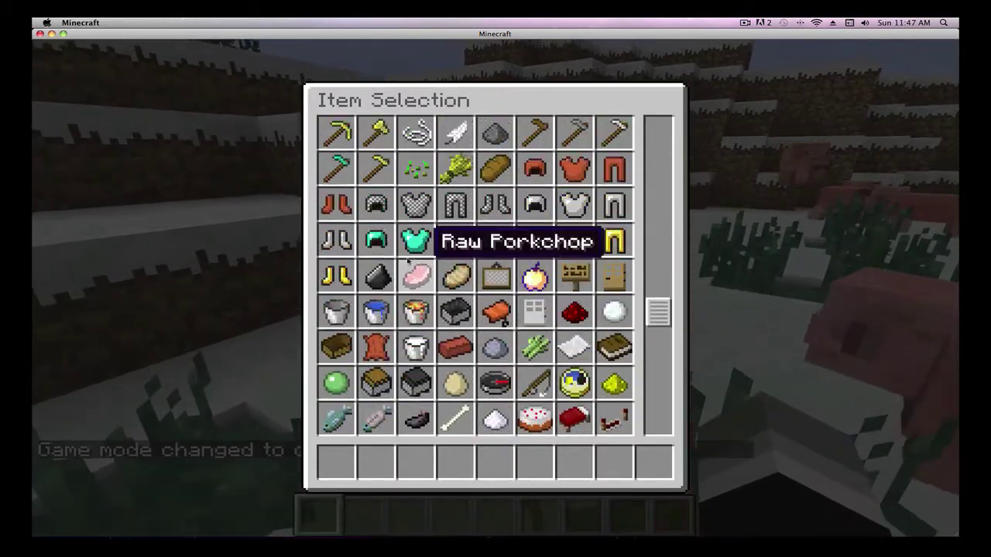
{"action": "left_click", "coordinate": [376, 462]}
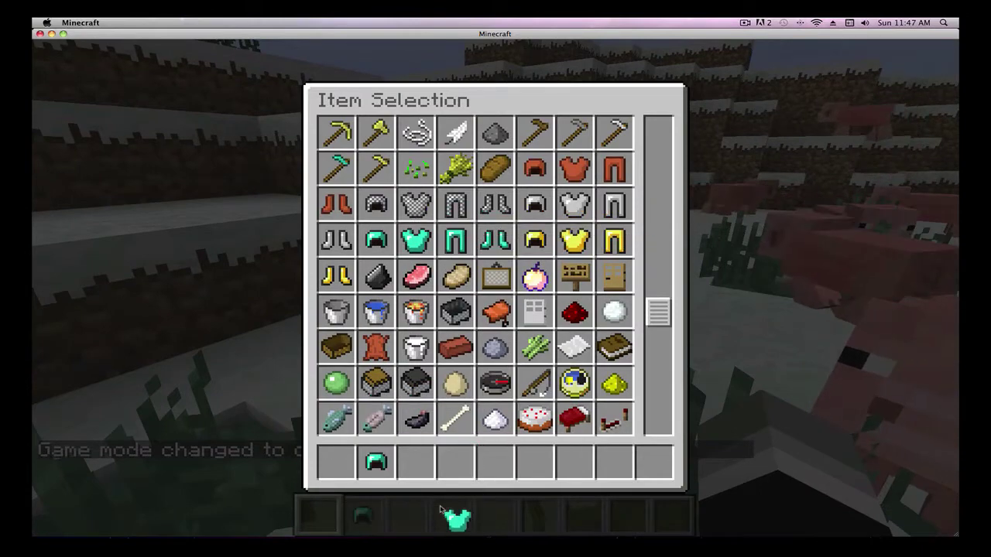
{"action": "left_click", "coordinate": [415, 463]}
{"action": "scroll", "coordinate": [456, 279], "scroll_direction": "up", "scroll_amount": 1}
{"action": "left_click", "coordinate": [455, 276]}
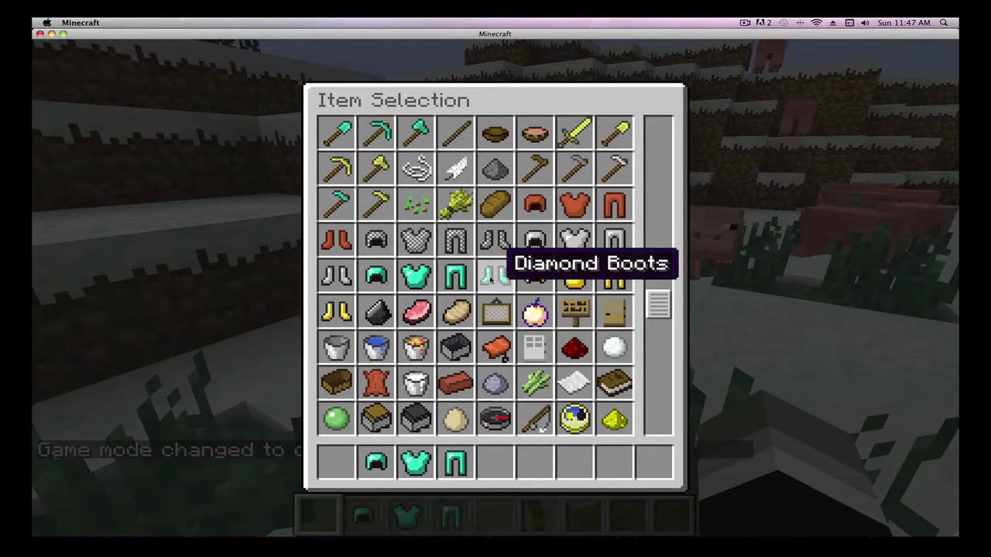
{"action": "left_click", "coordinate": [494, 275]}
{"action": "left_click", "coordinate": [496, 463]}
{"action": "key", "text": "e"}
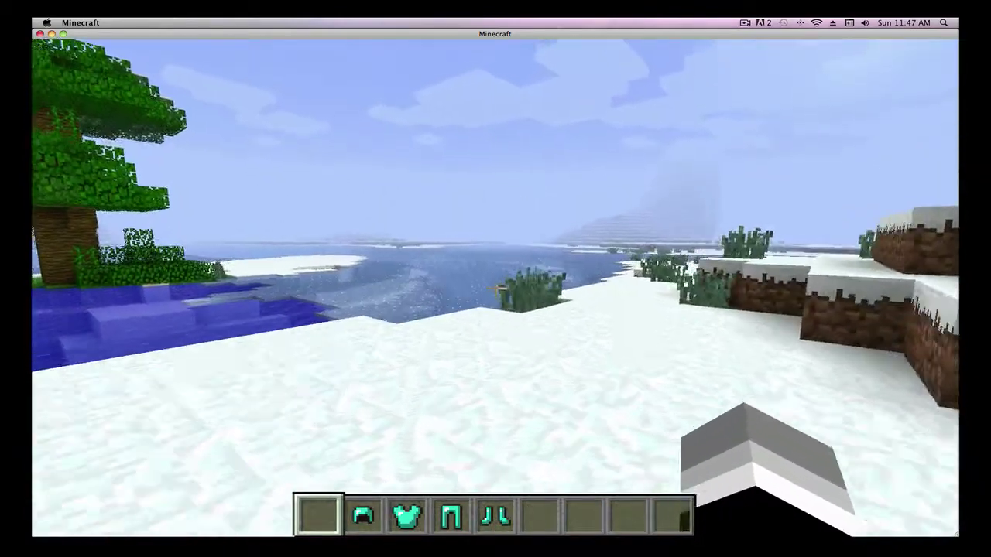
{"action": "key", "text": "e"}
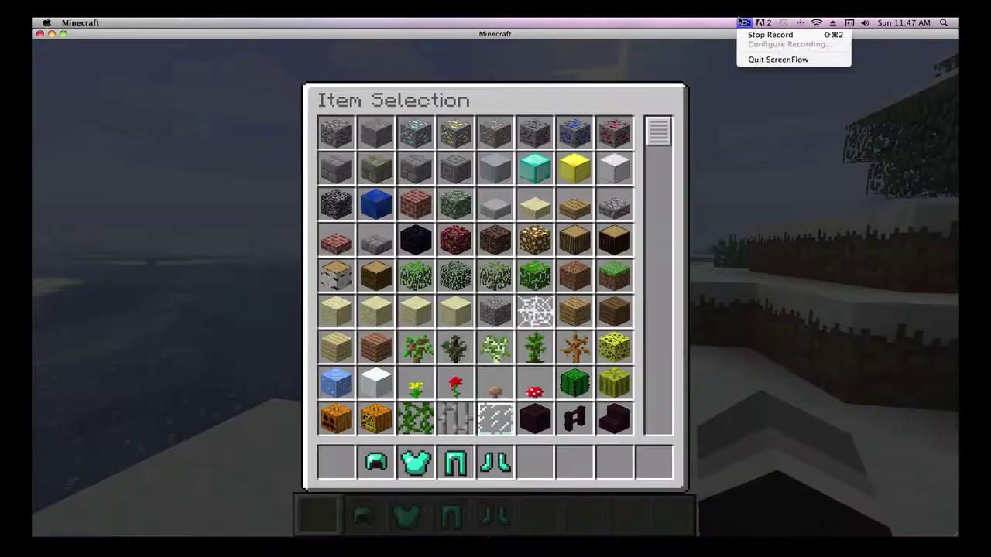